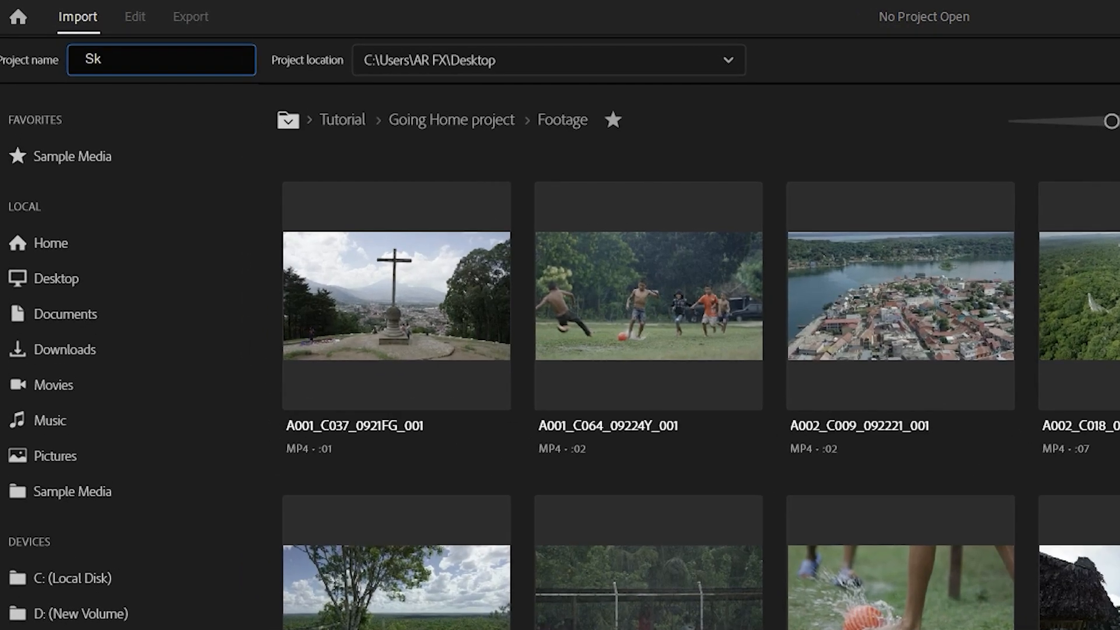
# - Create a project named Sky Super Blue on the Desktop, replacing the existing project of that name
pyautogui.write('y Super Blue')
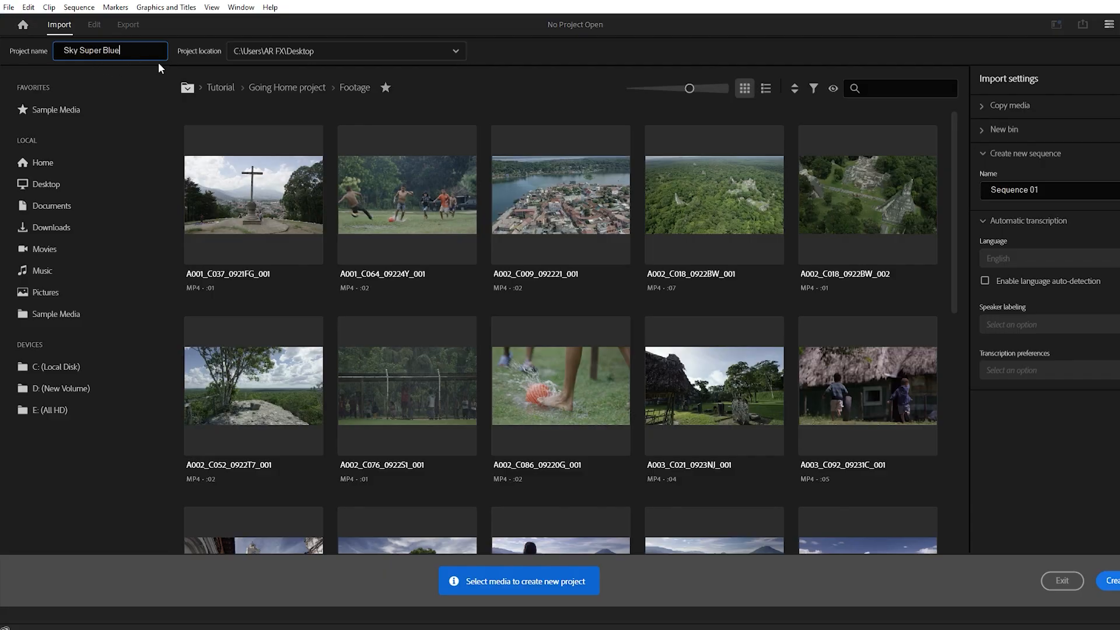
pyautogui.click(454, 51)
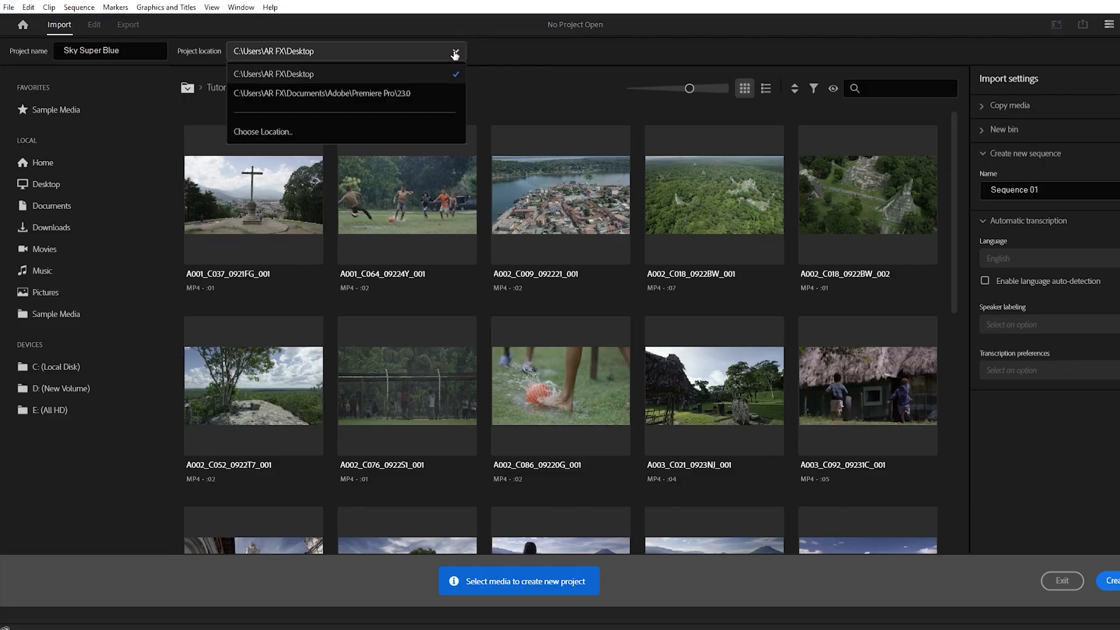
pyautogui.click(255, 131)
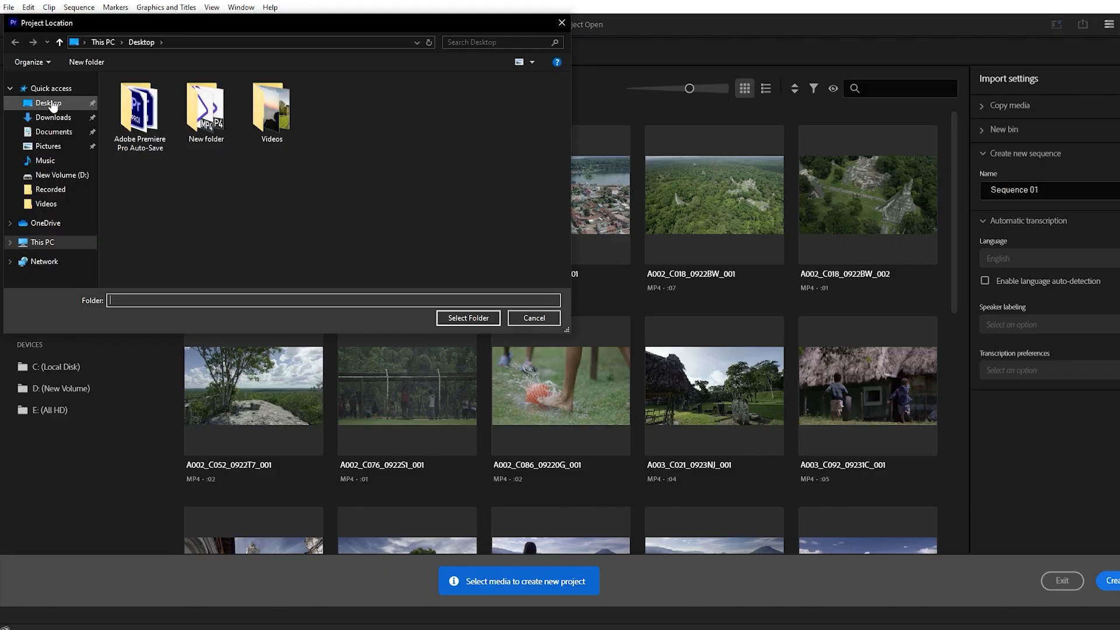
pyautogui.click(51, 103)
pyautogui.click(474, 319)
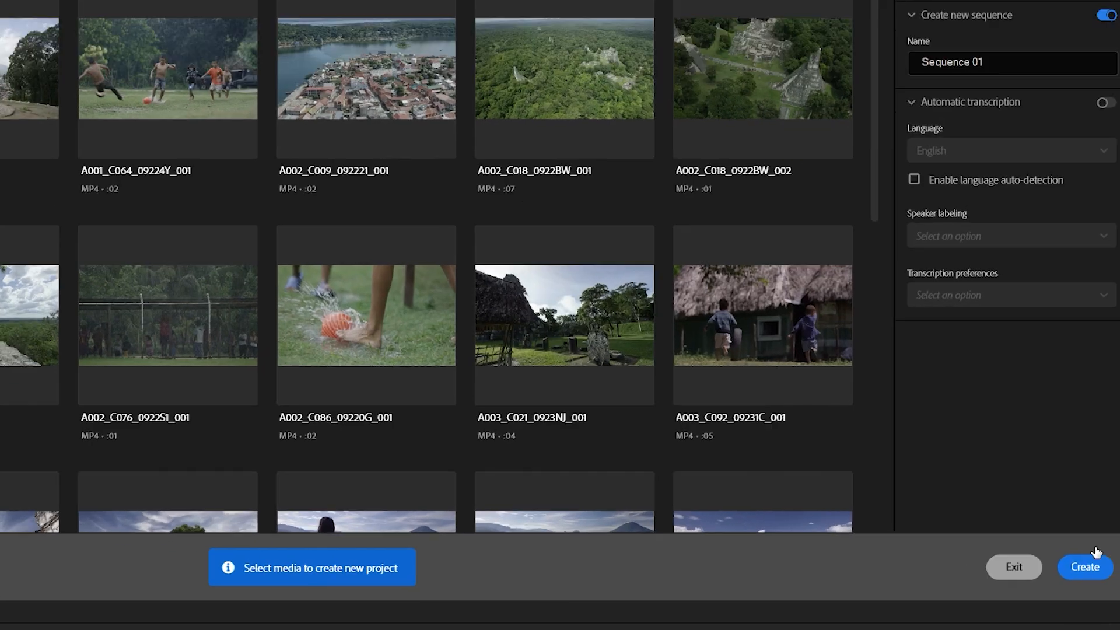
pyautogui.click(1110, 581)
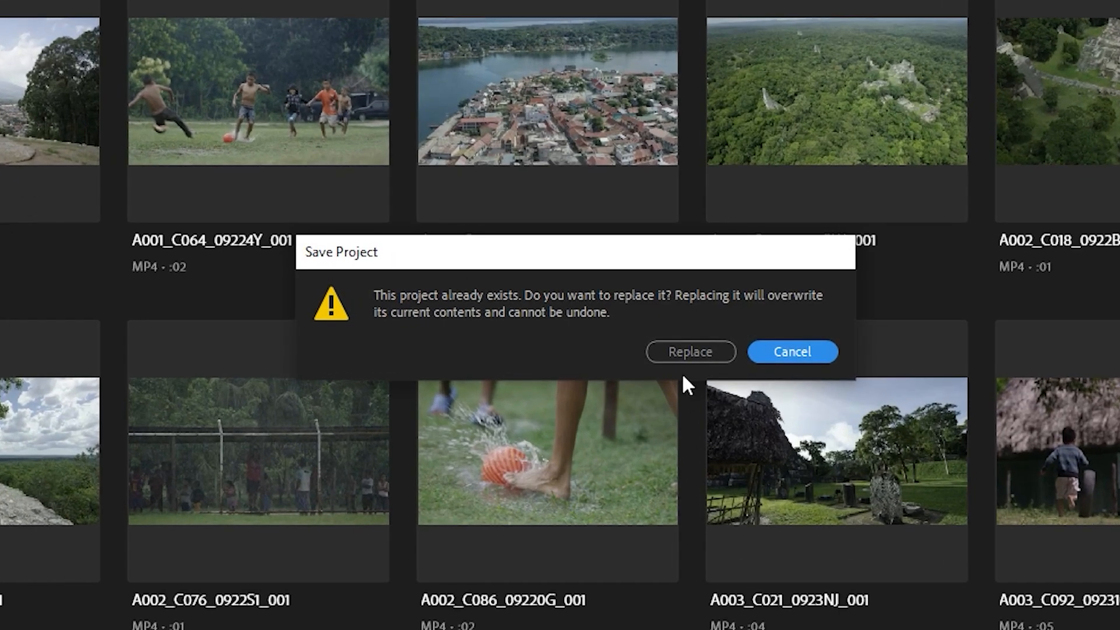
pyautogui.click(689, 354)
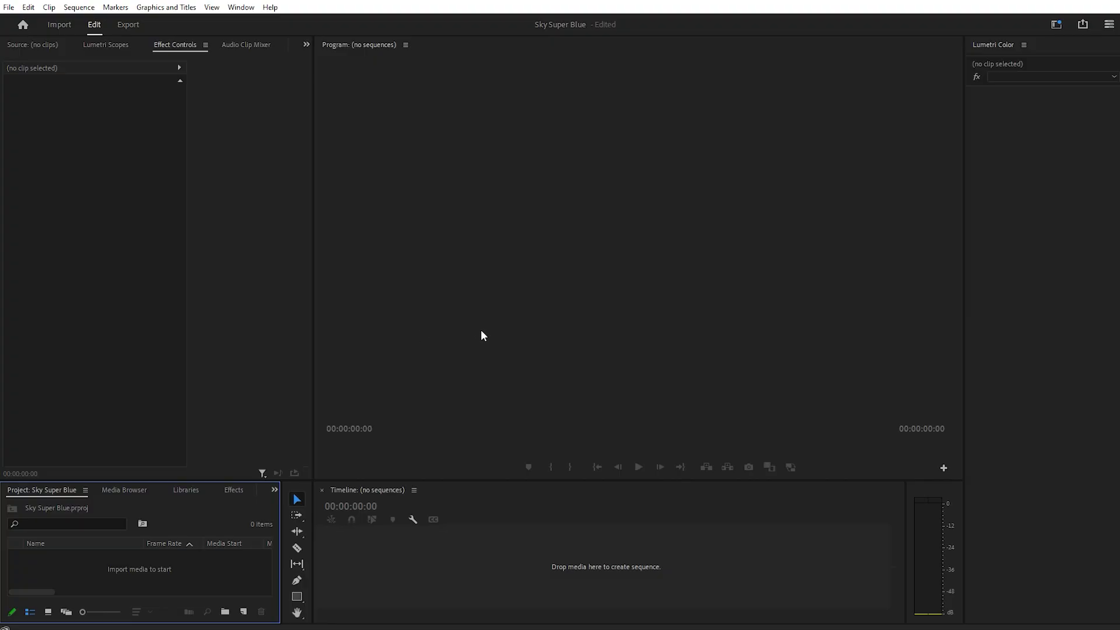
# - Create a new sequence from the custom 1920x1080 Main preset at 30 fps, and collapse the Basic Correction settings
pyautogui.click(244, 610)
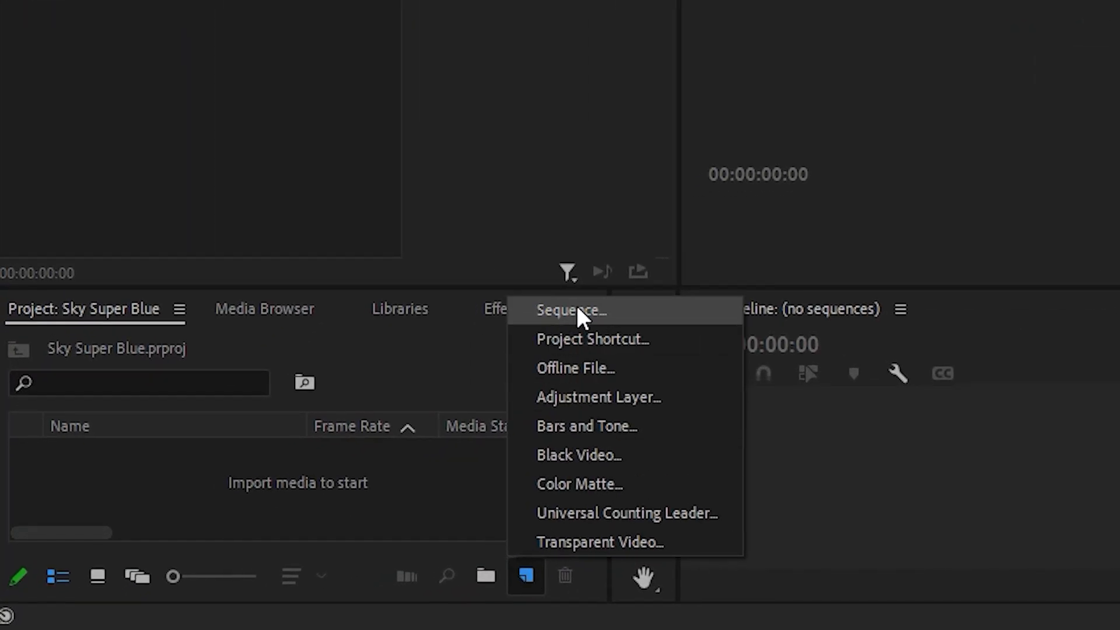
pyautogui.click(539, 337)
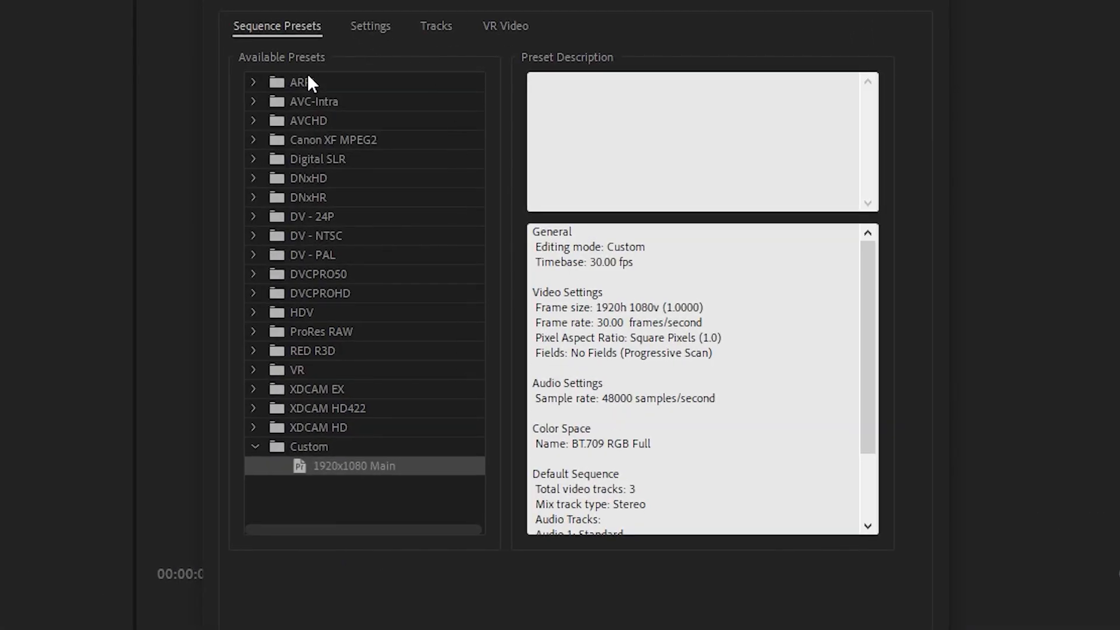
pyautogui.click(369, 30)
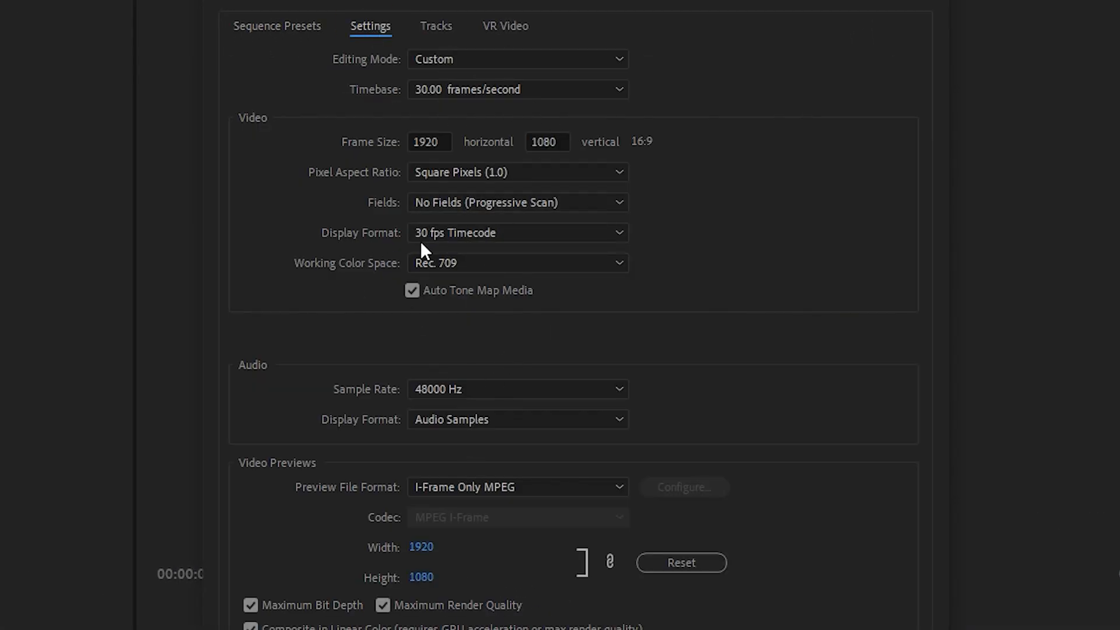
pyautogui.click(677, 537)
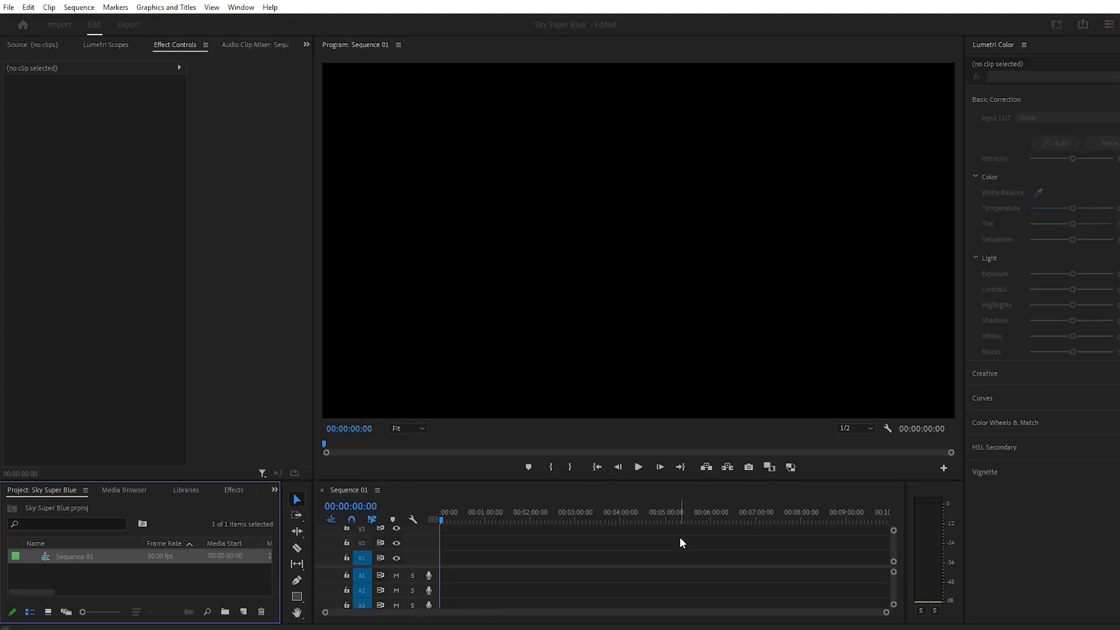
pyautogui.click(1004, 102)
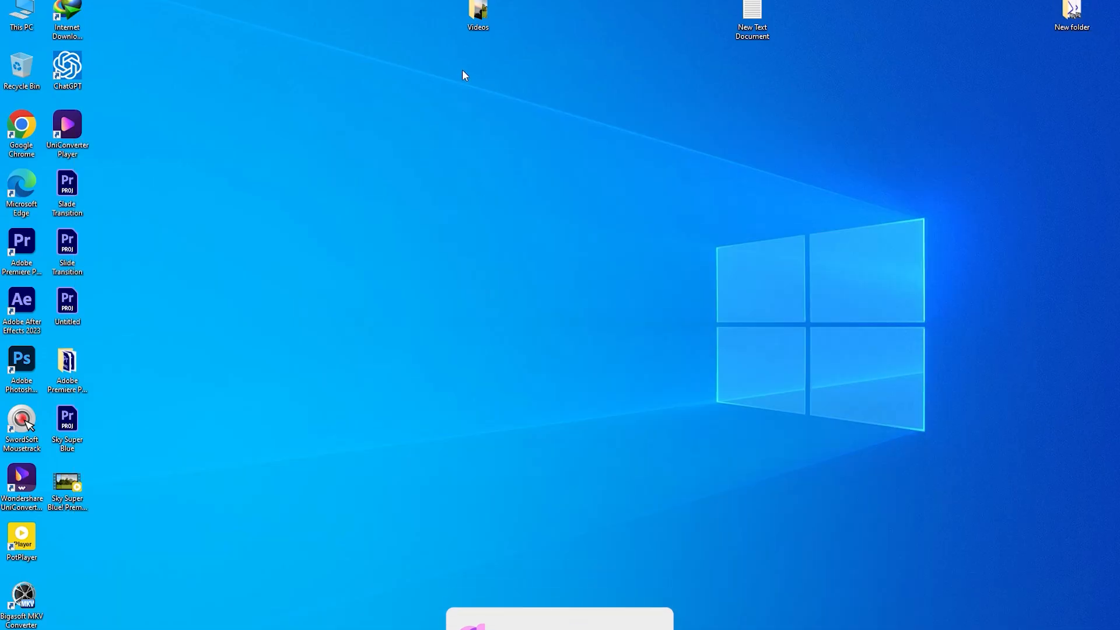
# - Import castle-and-beautiful-garden-4074-full-hd from the desktop's Videos folder and place it at the start of V1, changing the sequence settings to match
pyautogui.doubleClick(478, 13)
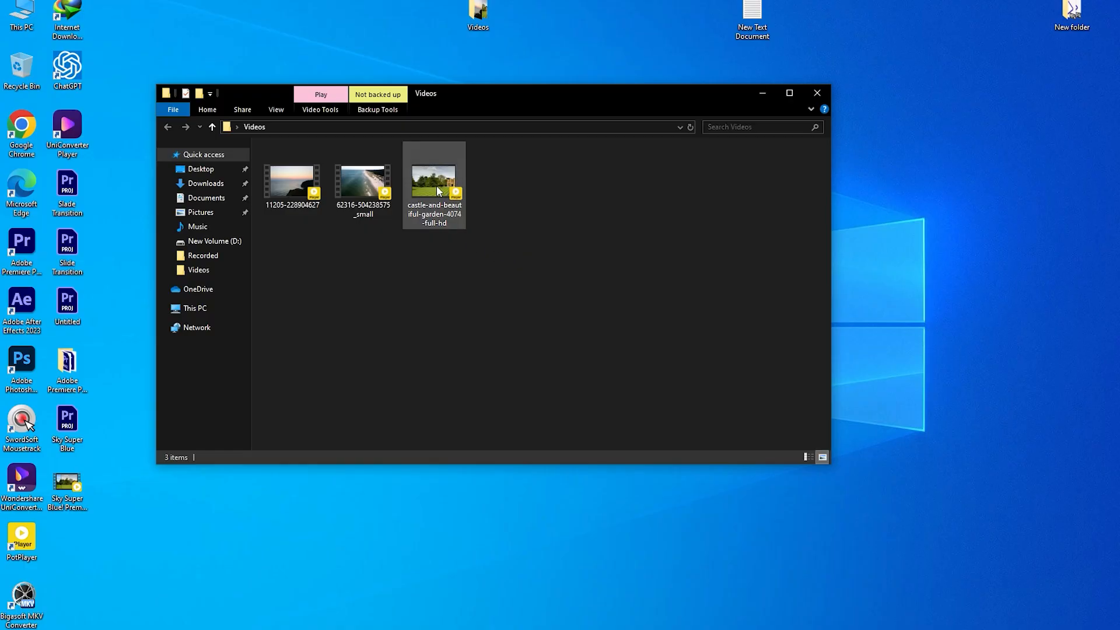
pyautogui.moveTo(447, 177); pyautogui.dragTo(190, 586)
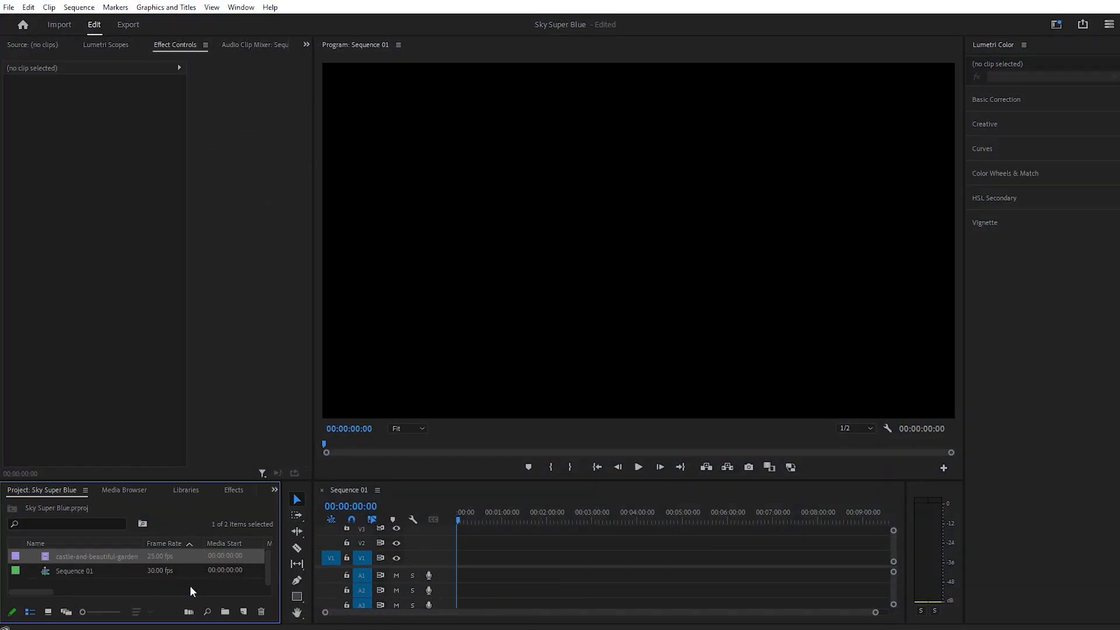
pyautogui.moveTo(110, 556); pyautogui.dragTo(461, 559)
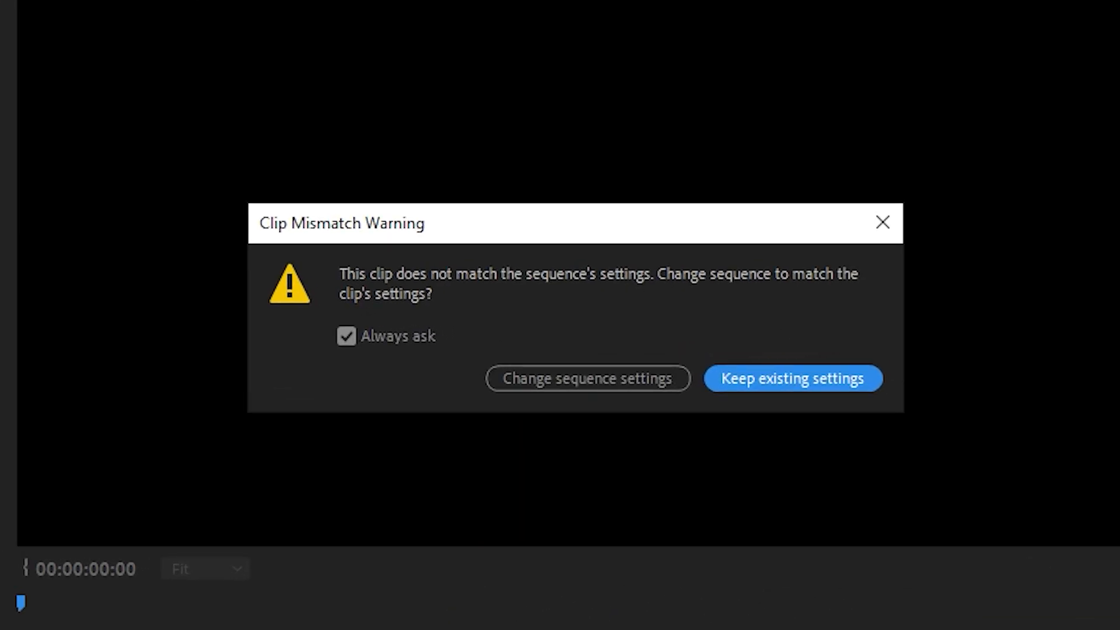
pyautogui.click(598, 380)
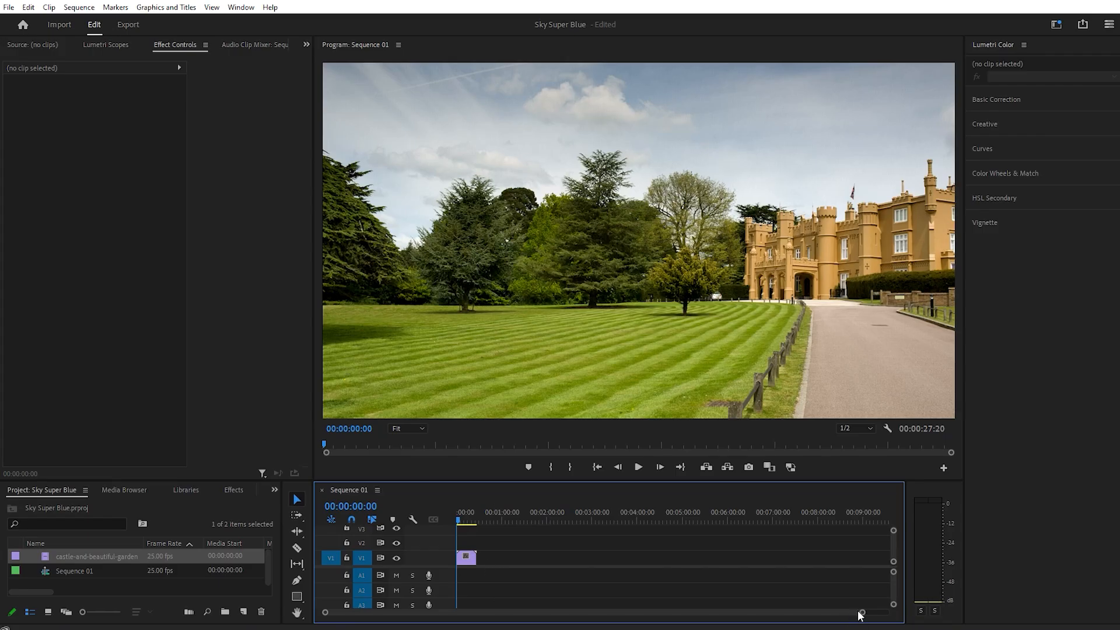
pyautogui.moveTo(862, 613); pyautogui.dragTo(438, 613)
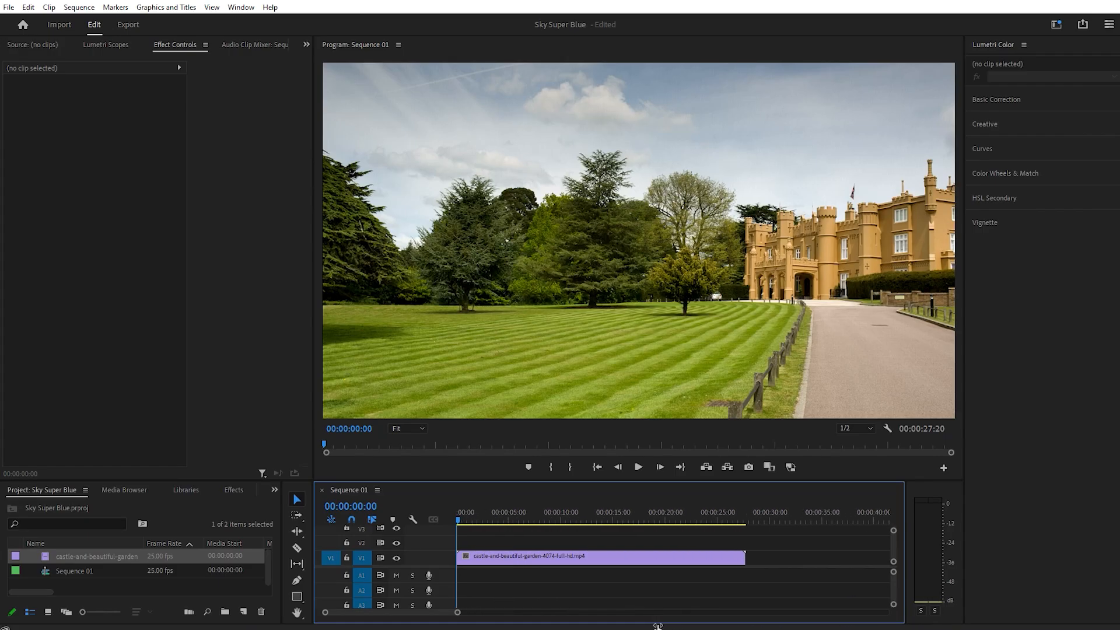
pyautogui.moveTo(648, 627); pyautogui.dragTo(648, 627)
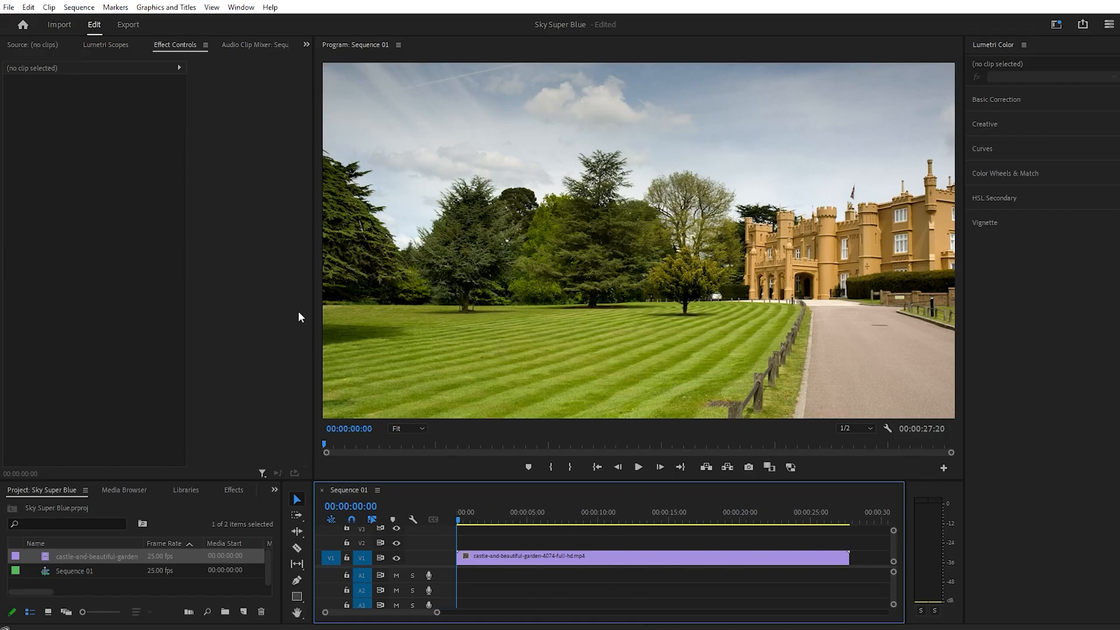
# - Create a 1920 x 1080, 25 fps adjustment layer, place it on V2 above the castle clip and extend it to the clip's end
pyautogui.click(243, 611)
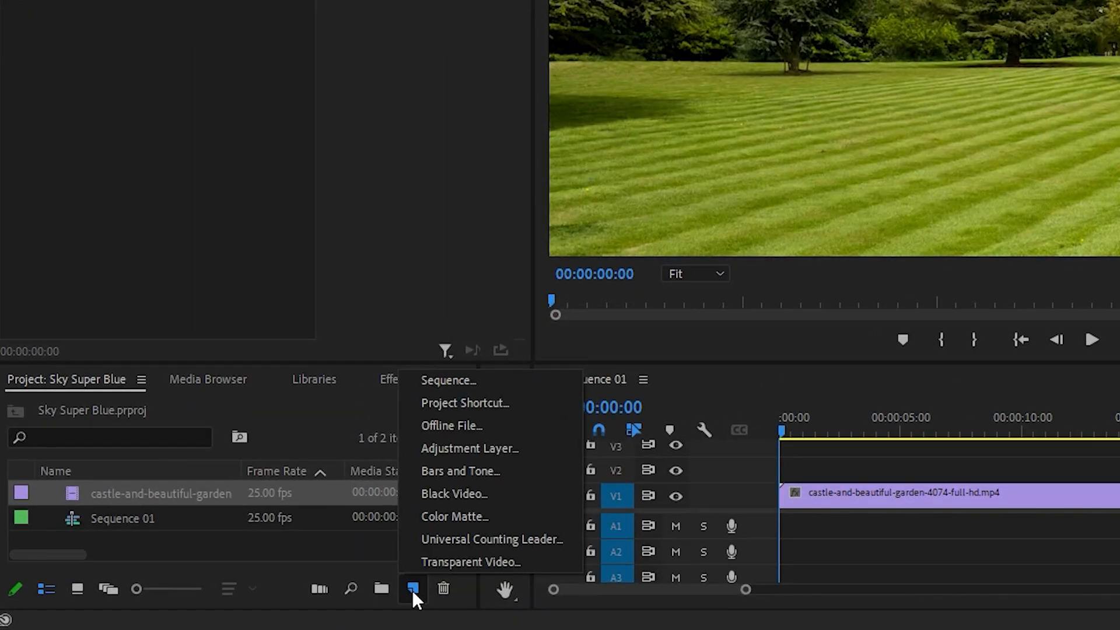
pyautogui.click(471, 449)
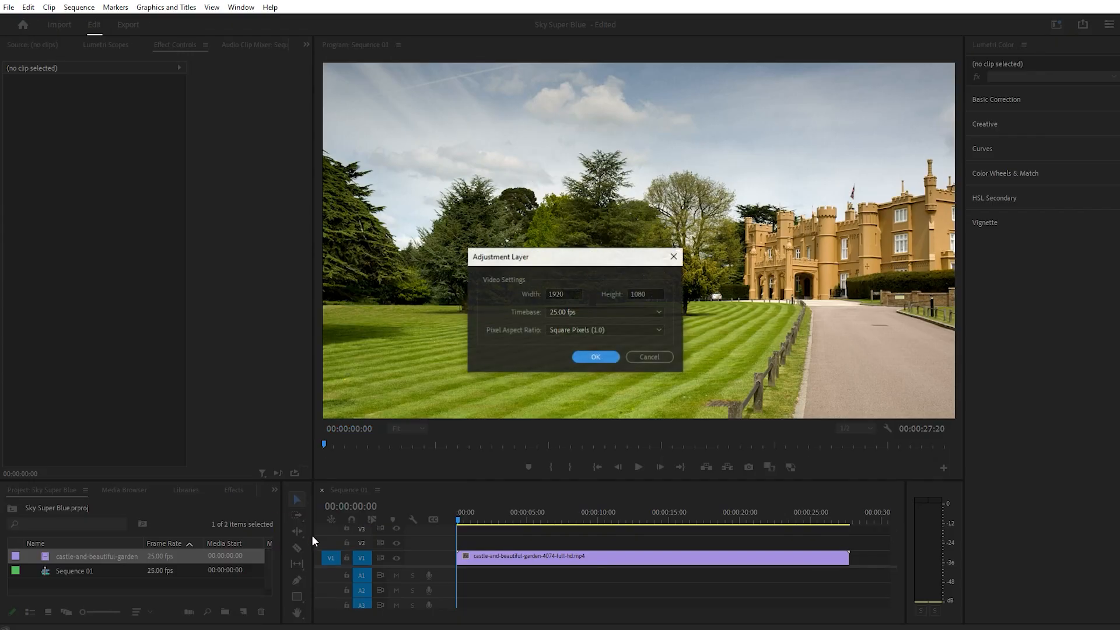
pyautogui.click(597, 357)
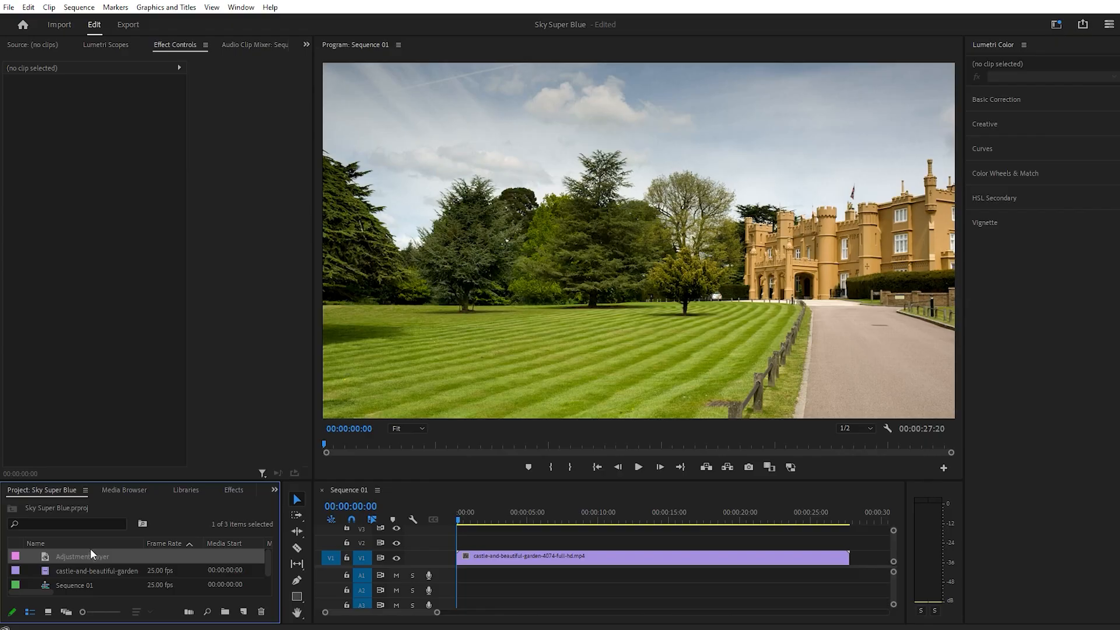
pyautogui.moveTo(90, 551); pyautogui.dragTo(453, 549)
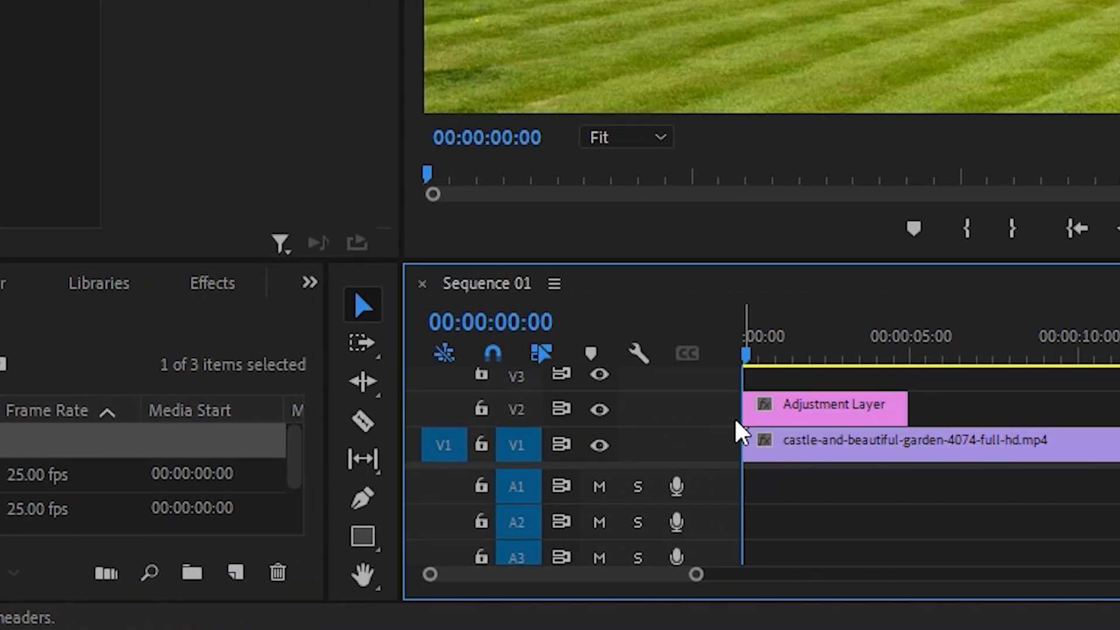
pyautogui.moveTo(905, 408); pyautogui.dragTo(848, 542)
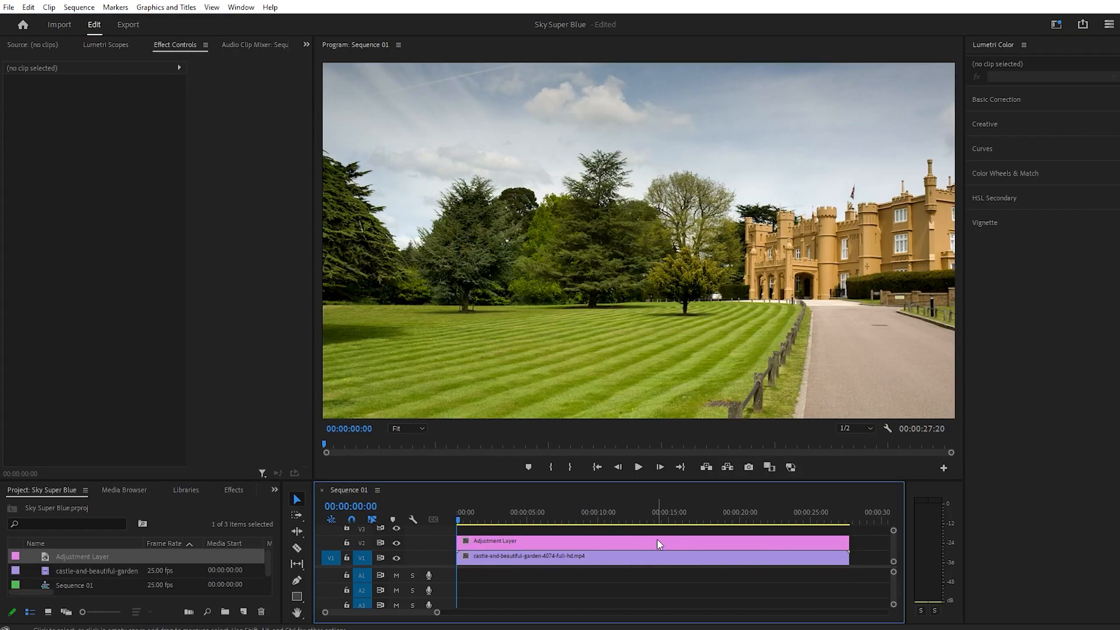
# - Set the adjustment layer's Creative Sharpen to 30 and Saturation to 165 in Lumetri Color
pyautogui.click(657, 541)
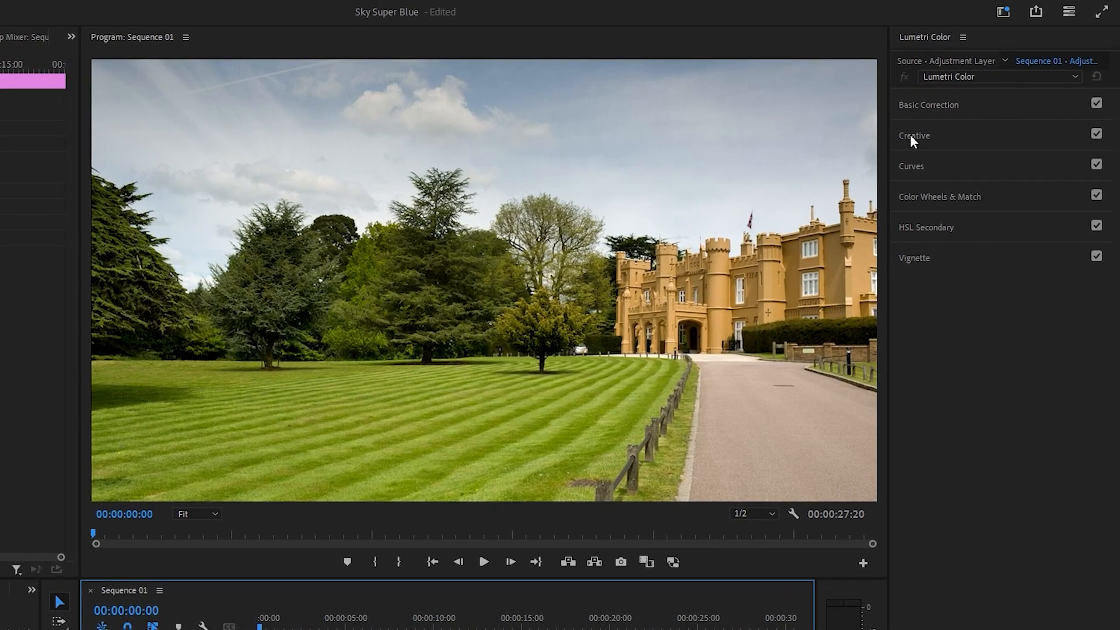
pyautogui.click(910, 135)
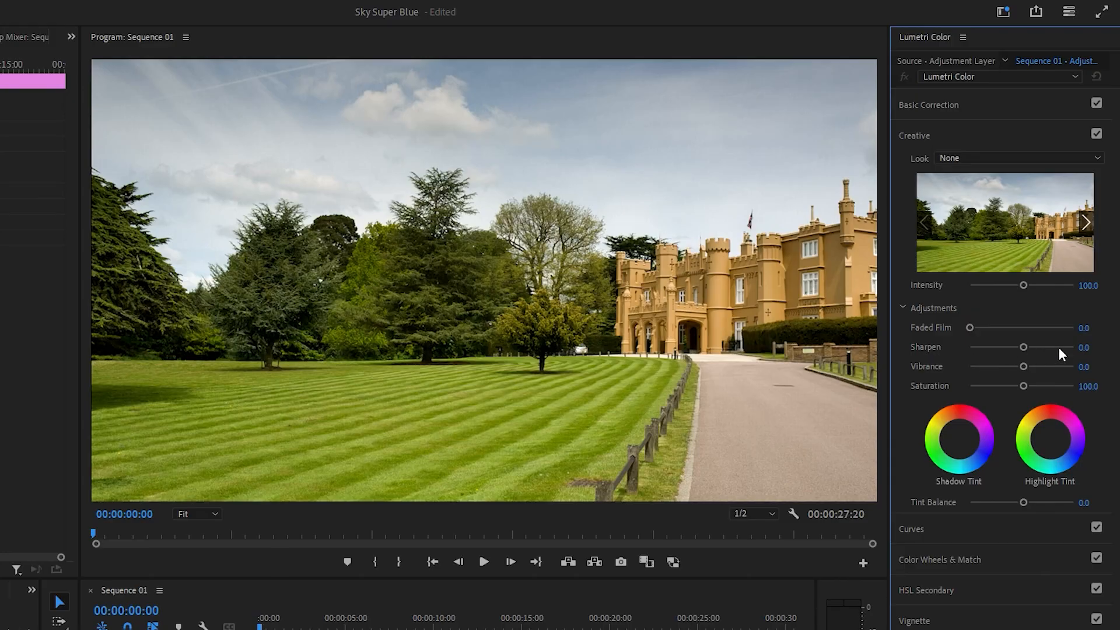
pyautogui.click(1082, 348)
pyautogui.write('30')
pyautogui.press('Return')
pyautogui.click(1089, 385)
pyautogui.write('16')
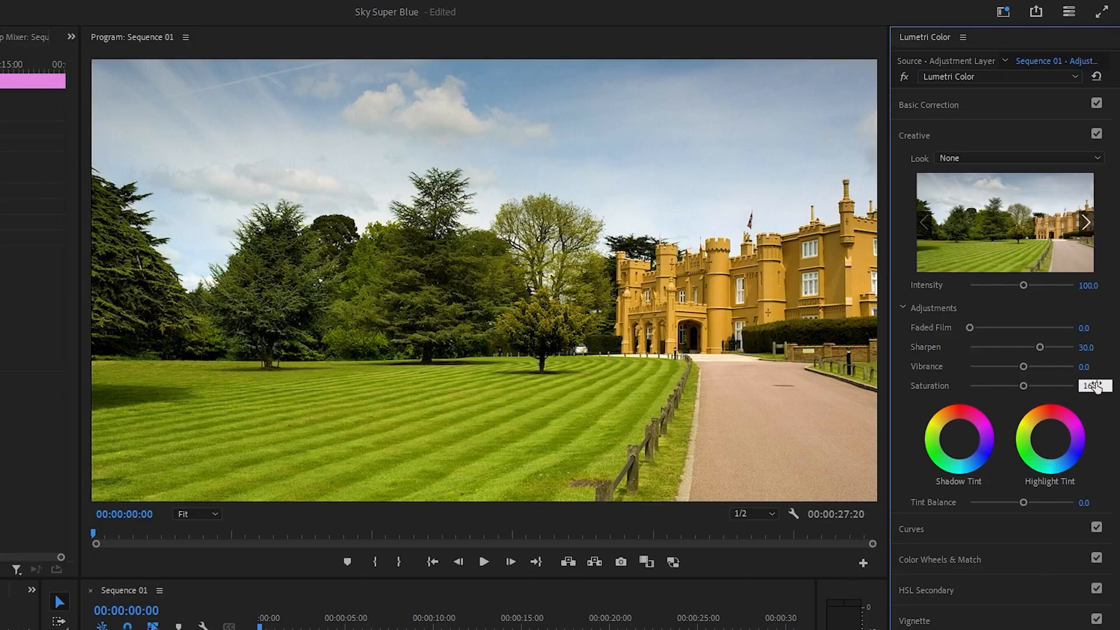
pyautogui.press('Return')
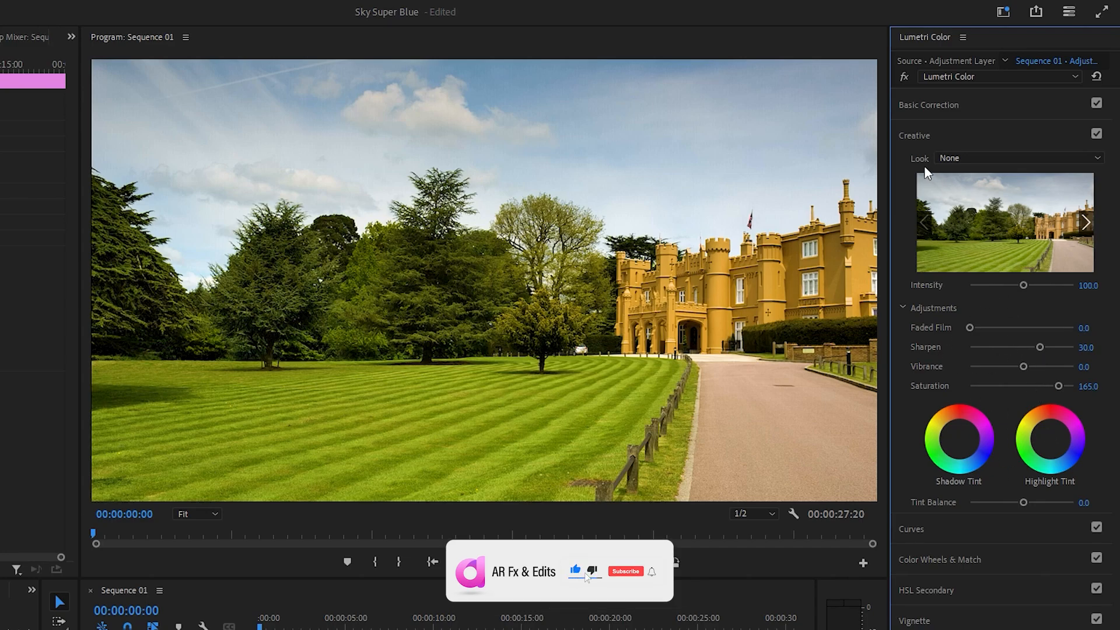
pyautogui.click(915, 138)
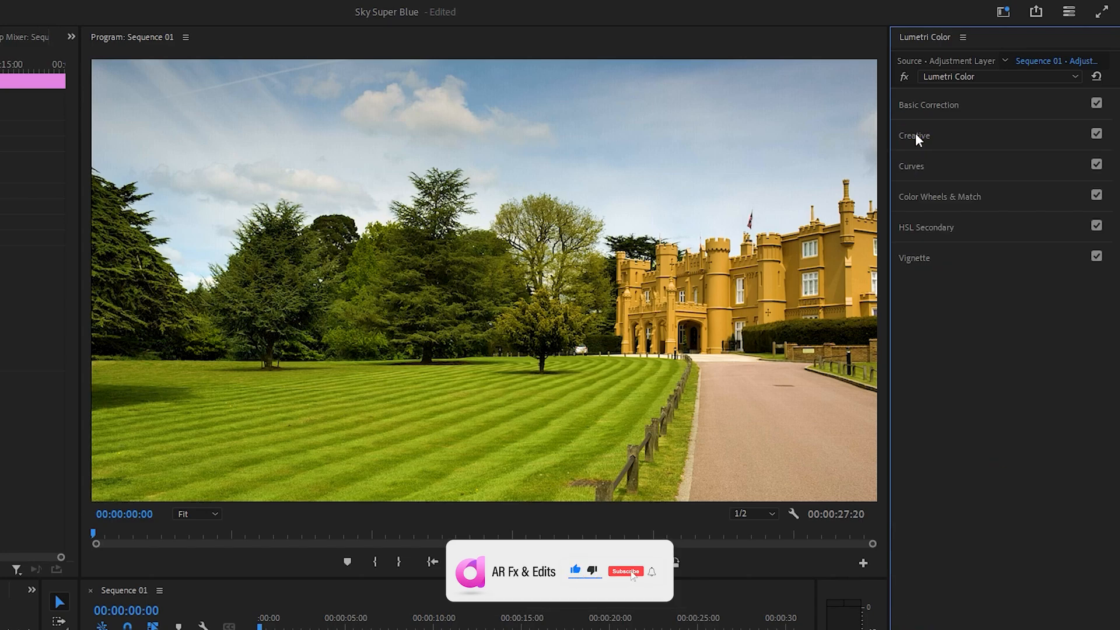
# - Key the sky in HSL Secondary with the blue color preset, narrowing its saturation and luminance ranges while previewing the Color/Gray mask
pyautogui.click(933, 229)
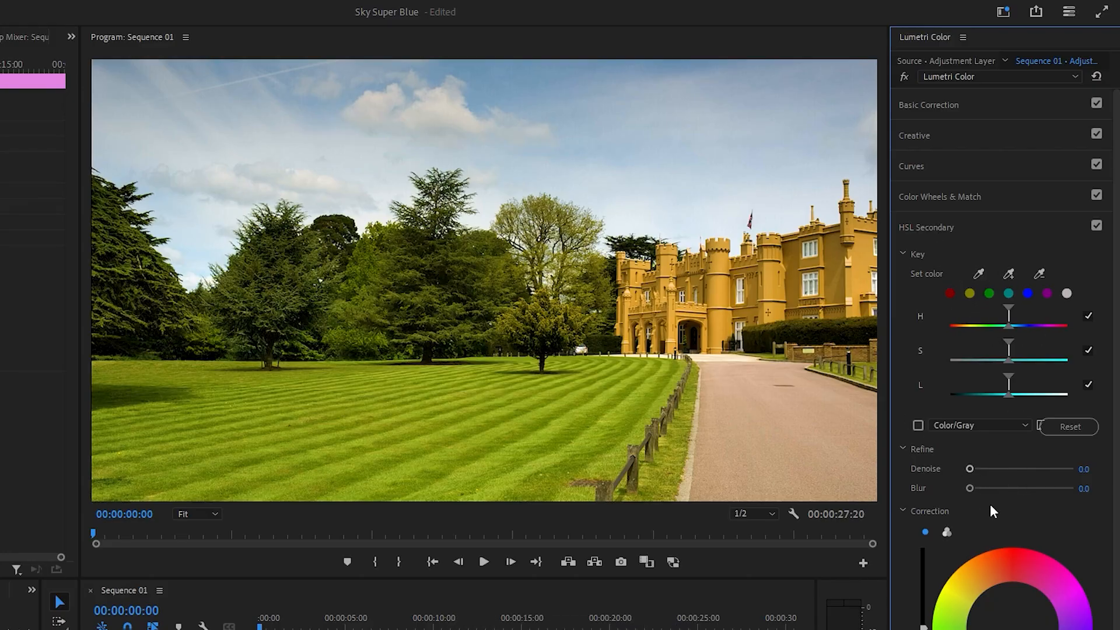
pyautogui.click(979, 275)
pyautogui.click(483, 64)
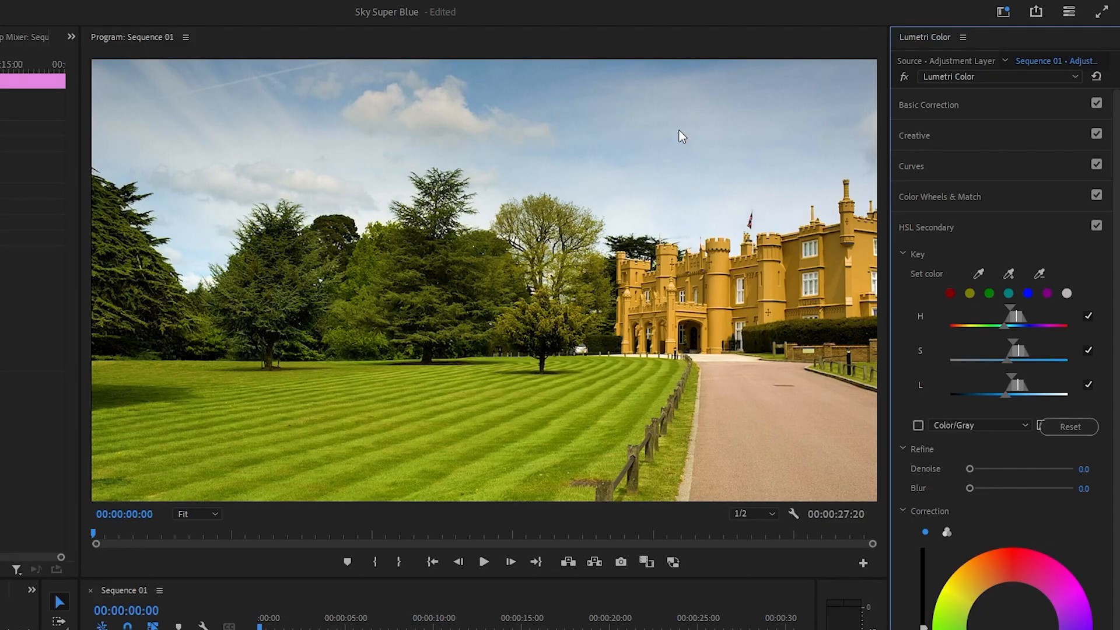
pyautogui.click(1029, 295)
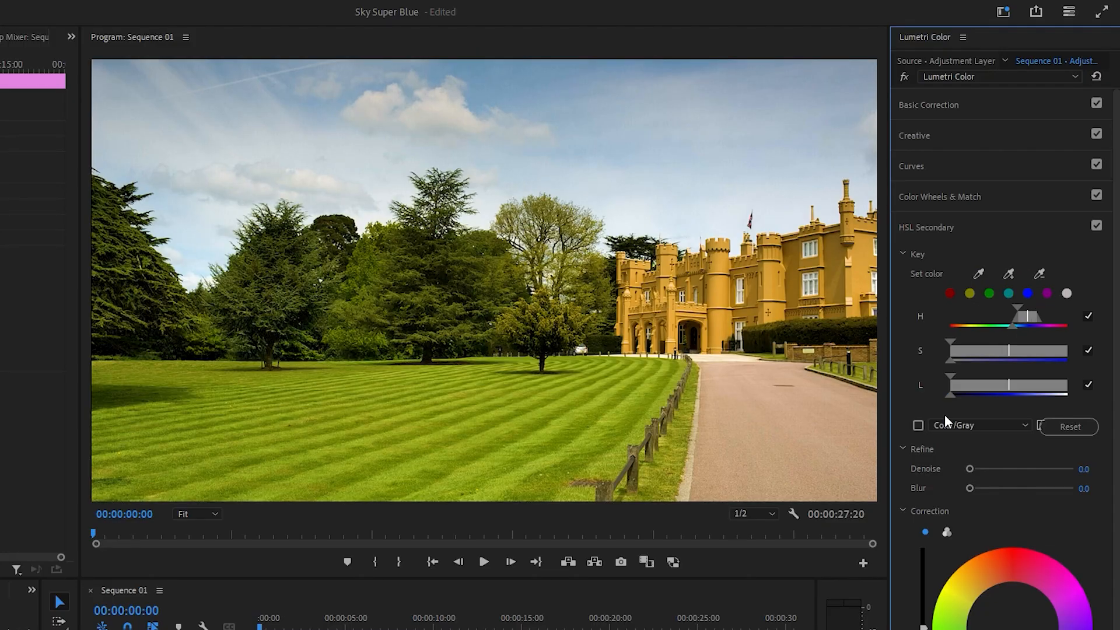
pyautogui.click(918, 426)
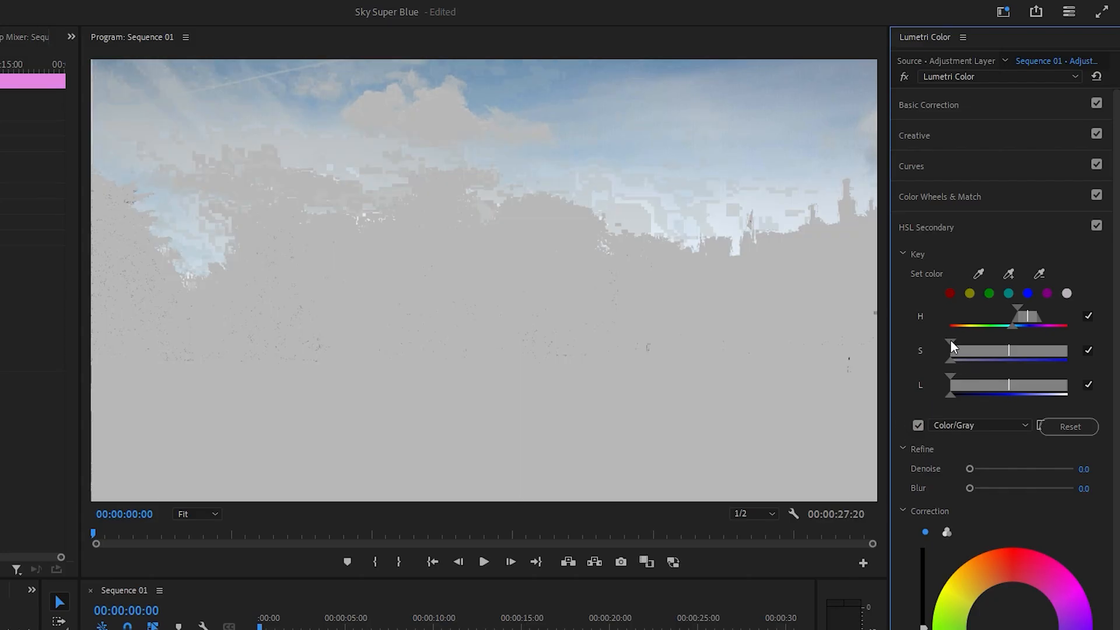
pyautogui.moveTo(953, 347)
pyautogui.mouseDown()
pyautogui.moveTo(969, 346)
pyautogui.moveTo(955, 338)
pyautogui.moveTo(958, 375)
pyautogui.mouseUp()
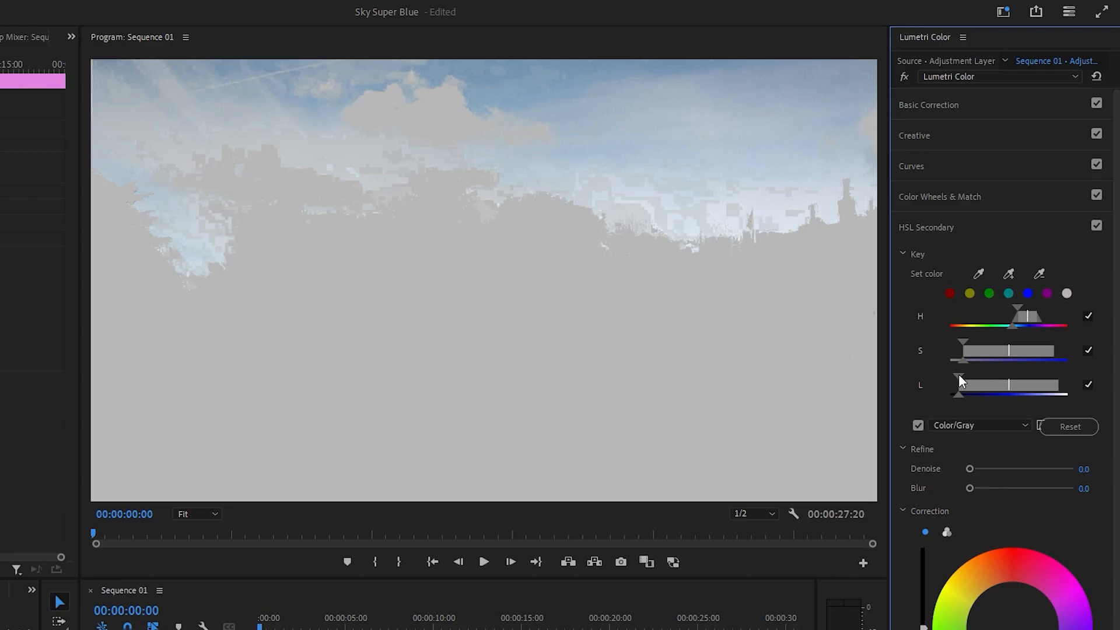
pyautogui.click(917, 424)
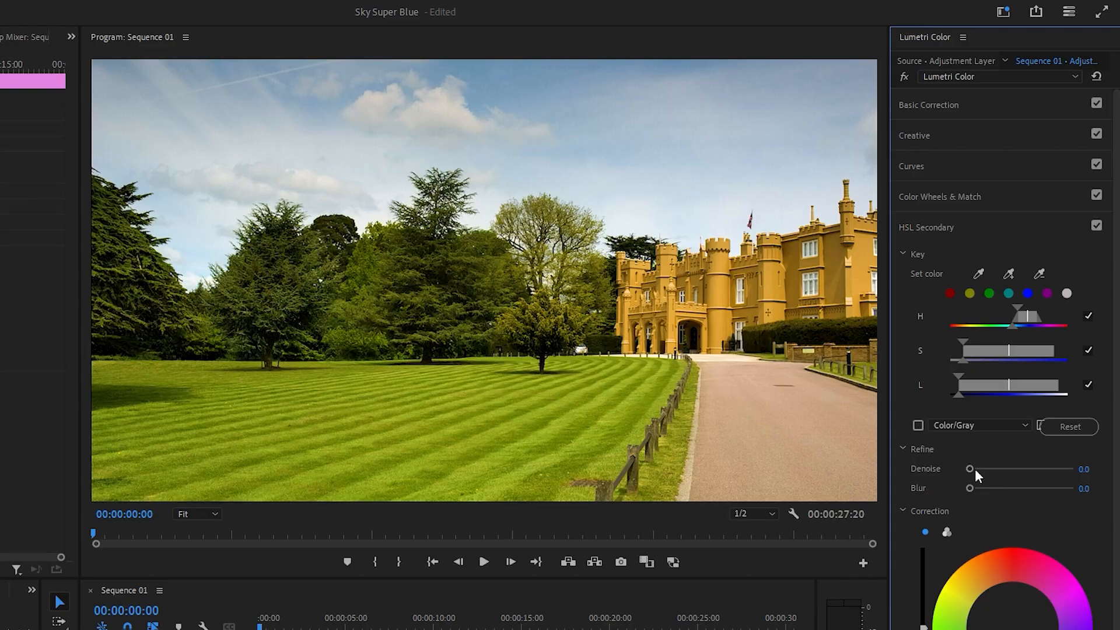
# - Refine the sky key with Denoise 46.4 and Blur 14.6, and compare the image with the Lumetri effect off and on
pyautogui.moveTo(970, 468); pyautogui.dragTo(1020, 489)
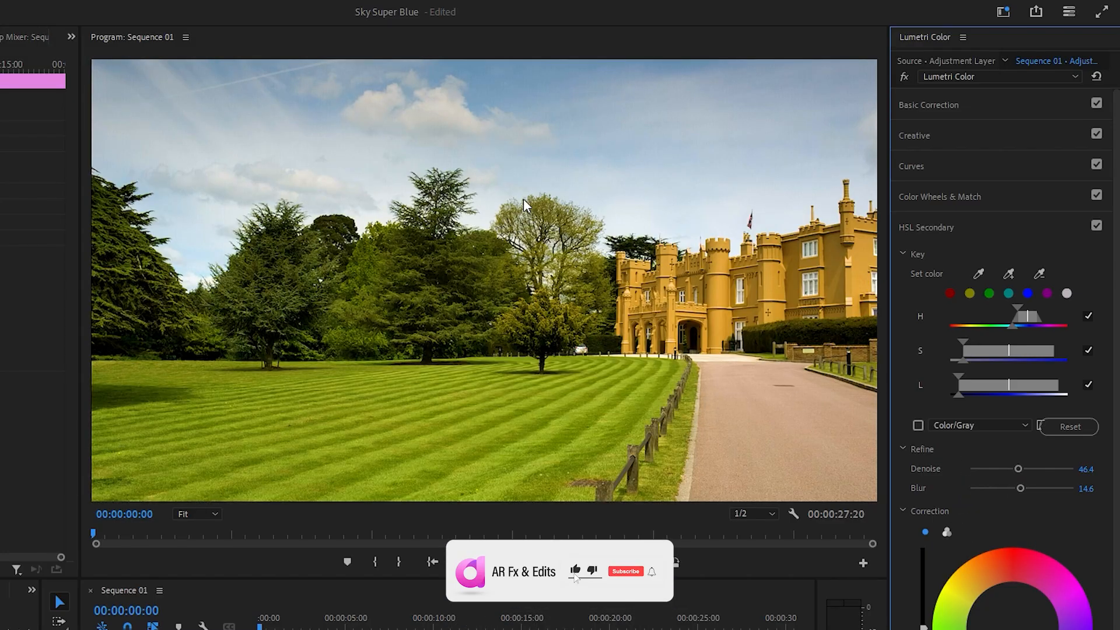
pyautogui.click(902, 76)
pyautogui.click(902, 76)
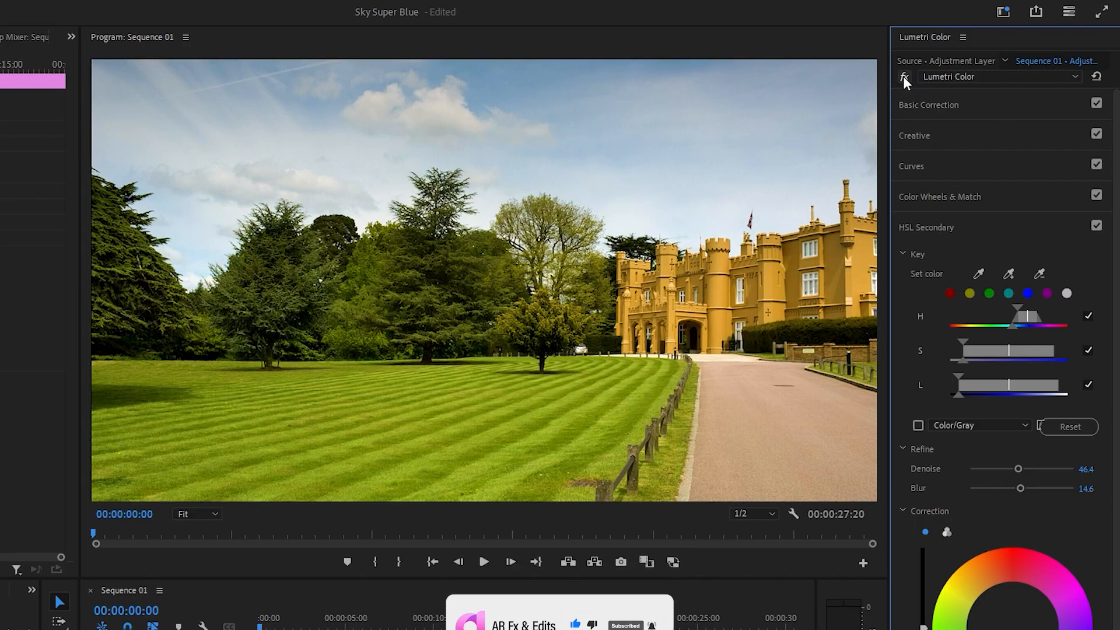
# - In the HSL Secondary correction, slightly darken the keyed sky and cool its Temperature to about -41
pyautogui.click(903, 76)
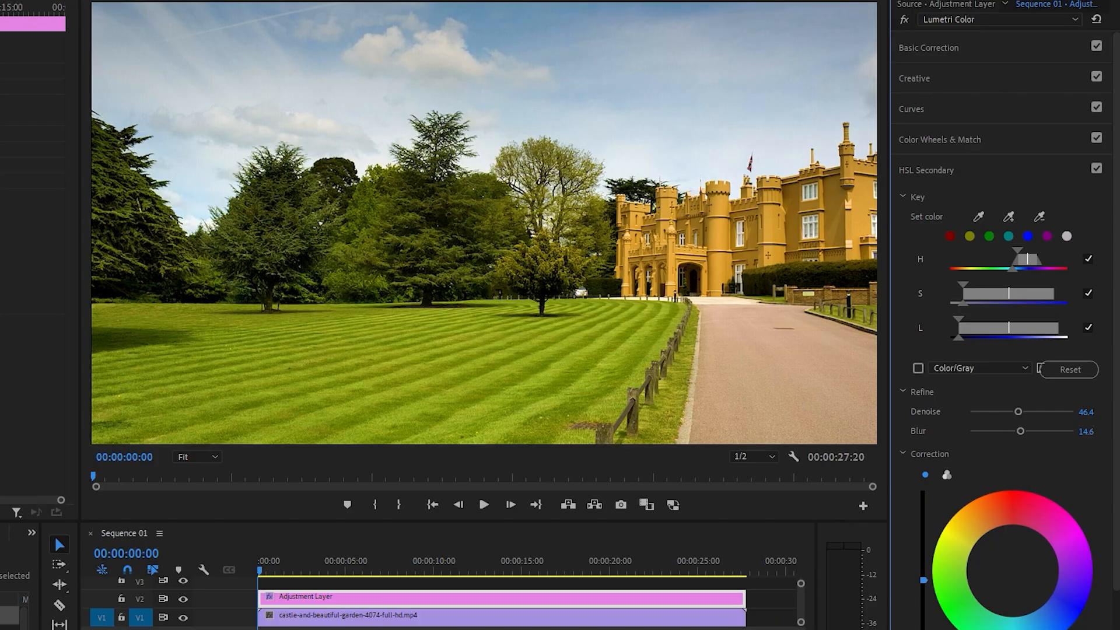
pyautogui.moveTo(923, 580); pyautogui.dragTo(923, 584)
pyautogui.moveTo(1112, 282); pyautogui.dragTo(1110, 409)
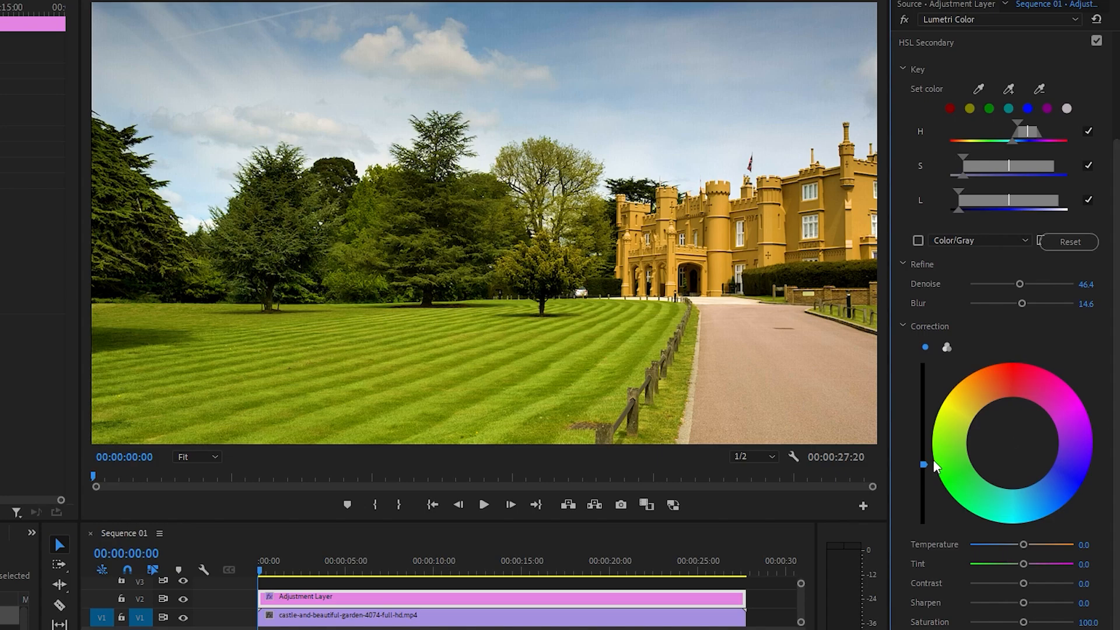
pyautogui.moveTo(1021, 545); pyautogui.dragTo(995, 545)
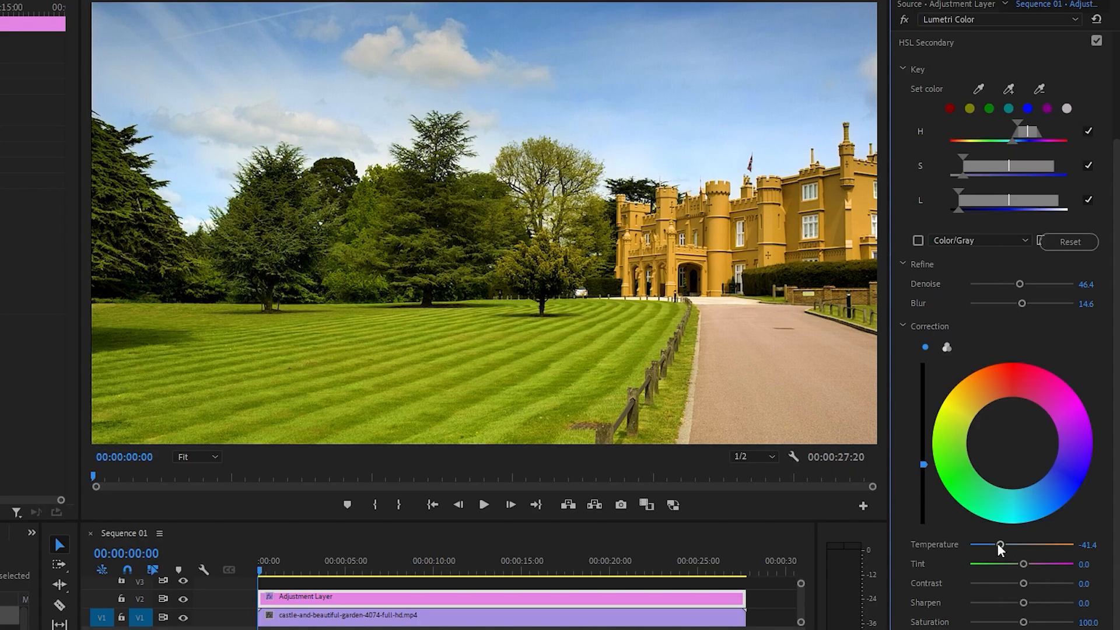
pyautogui.moveTo(997, 545); pyautogui.dragTo(999, 545)
pyautogui.moveTo(922, 463); pyautogui.dragTo(922, 461)
pyautogui.moveTo(1115, 322); pyautogui.dragTo(1115, 211)
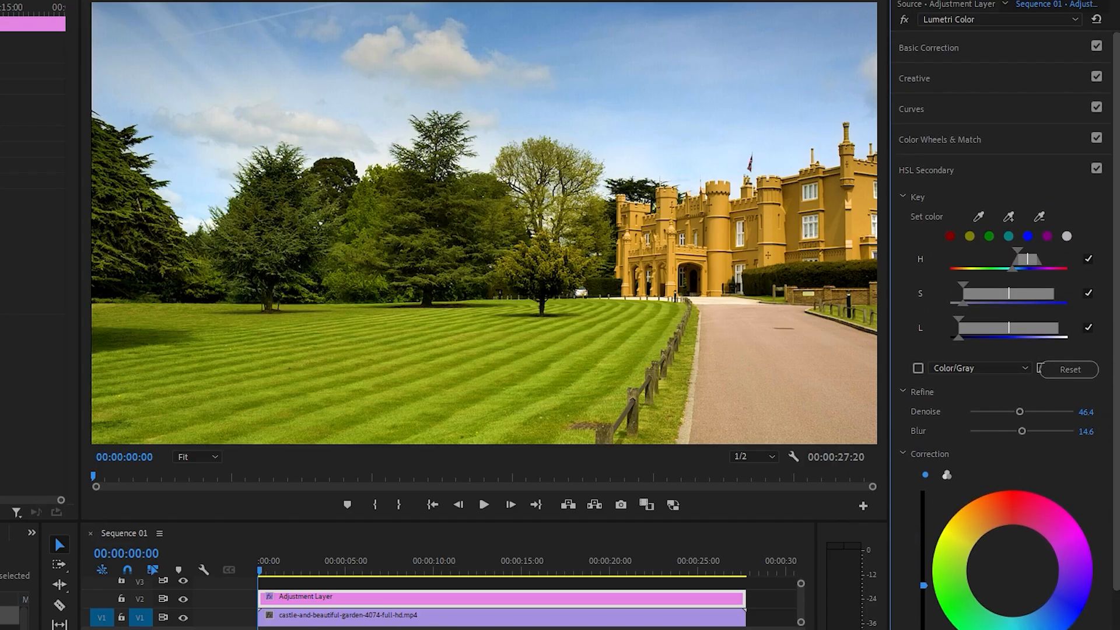
# - Set the adjustment layer's Basic Correction Highlights to -6 and Blacks to -24.3
pyautogui.click(926, 170)
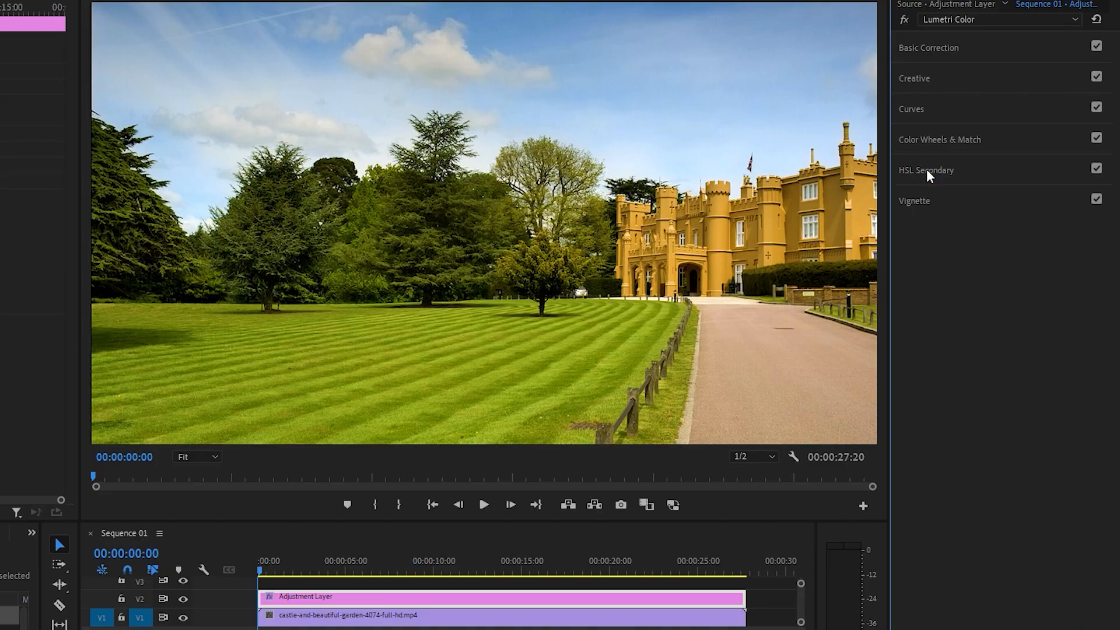
pyautogui.click(913, 46)
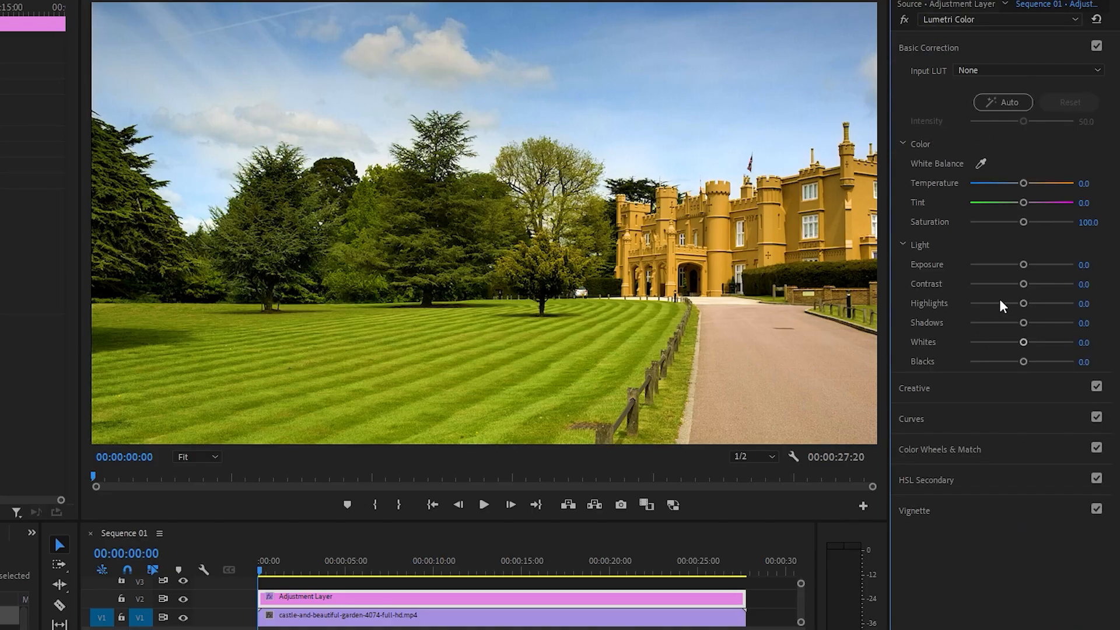
pyautogui.click(1083, 303)
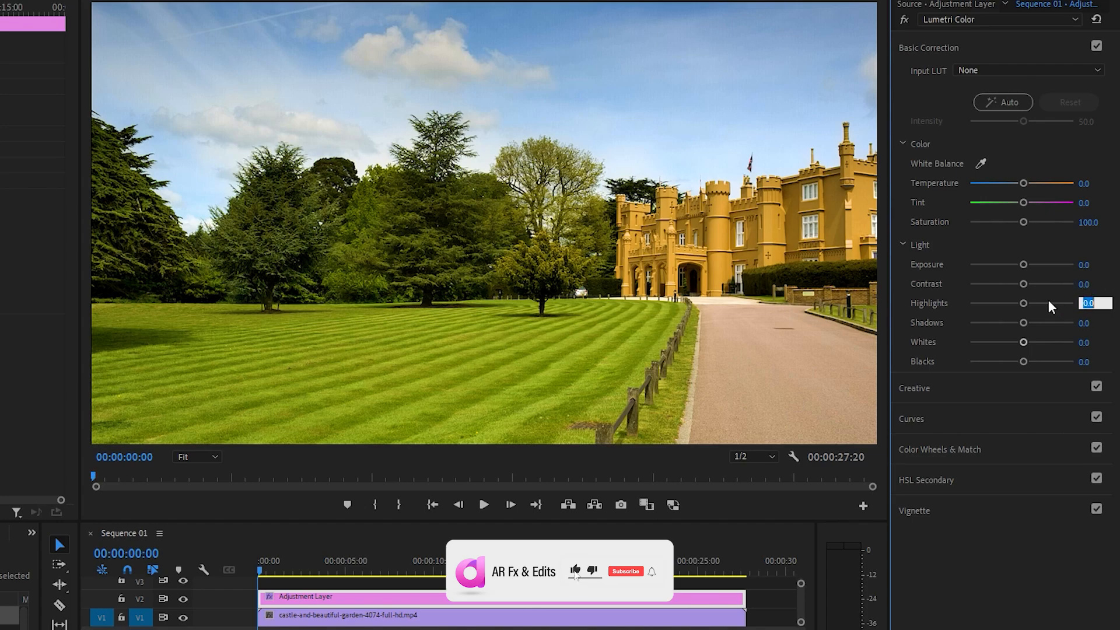
pyautogui.write('-6')
pyautogui.press('Return')
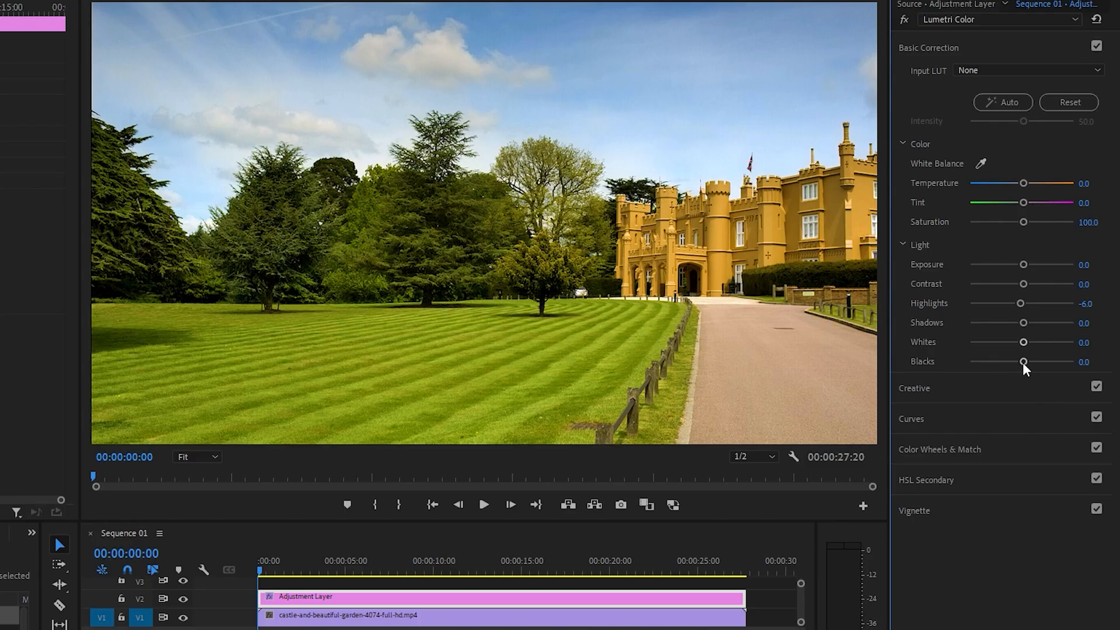
pyautogui.moveTo(1022, 362); pyautogui.dragTo(1008, 361)
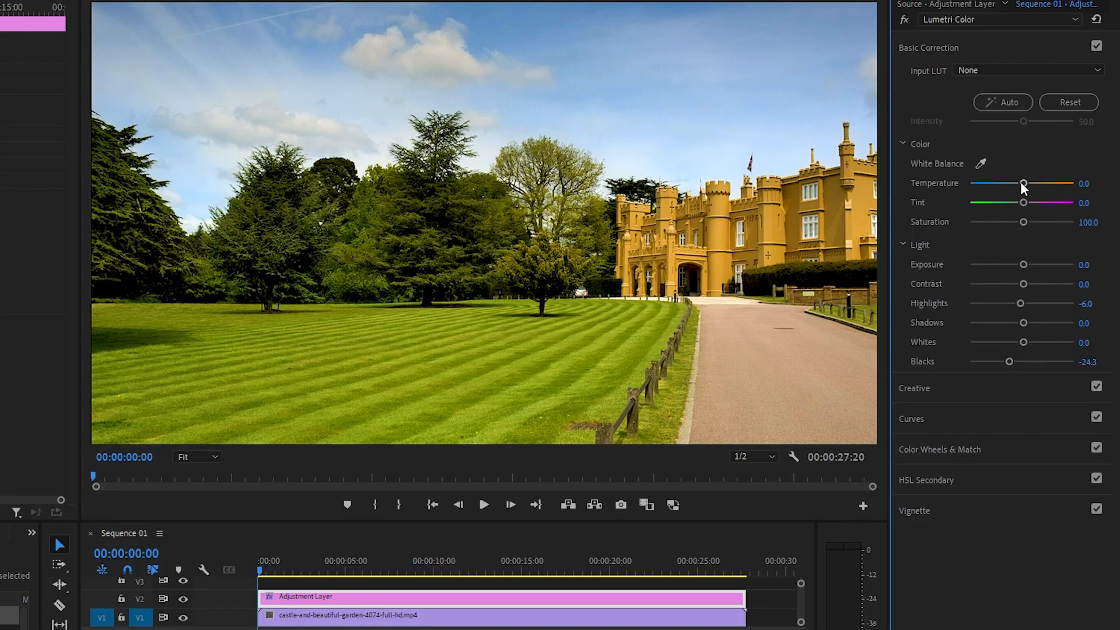
# - Cool the whole image by setting the Basic Correction Temperature to -11.4
pyautogui.moveTo(1022, 182); pyautogui.dragTo(1006, 183)
pyautogui.moveTo(1006, 183); pyautogui.dragTo(1014, 183)
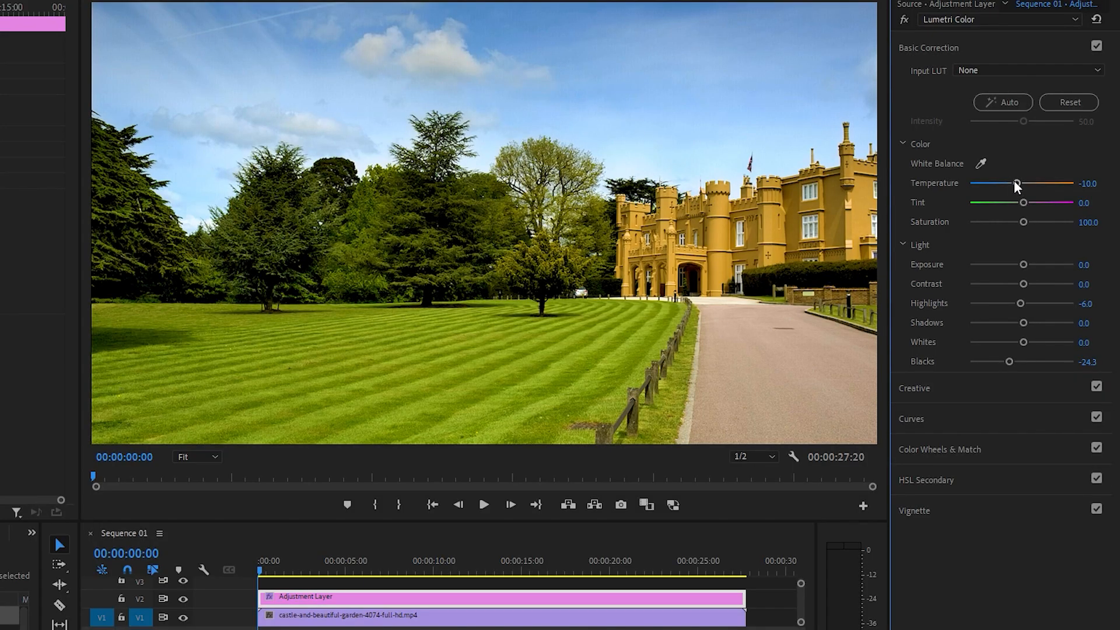
pyautogui.moveTo(1014, 183); pyautogui.dragTo(1012, 187)
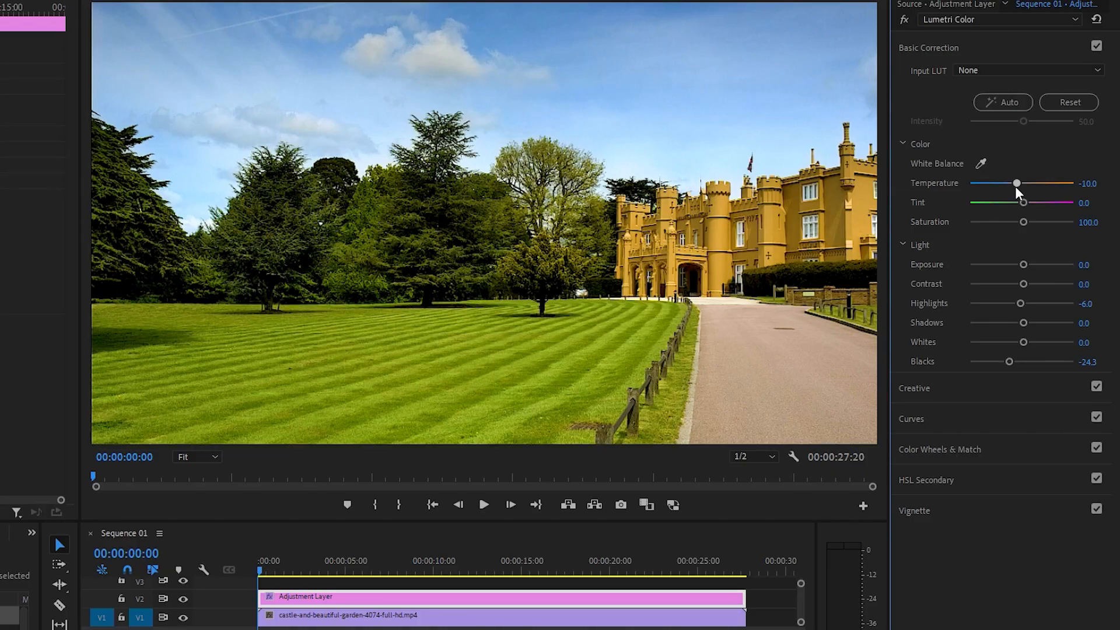
pyautogui.moveTo(1014, 187); pyautogui.dragTo(1013, 186)
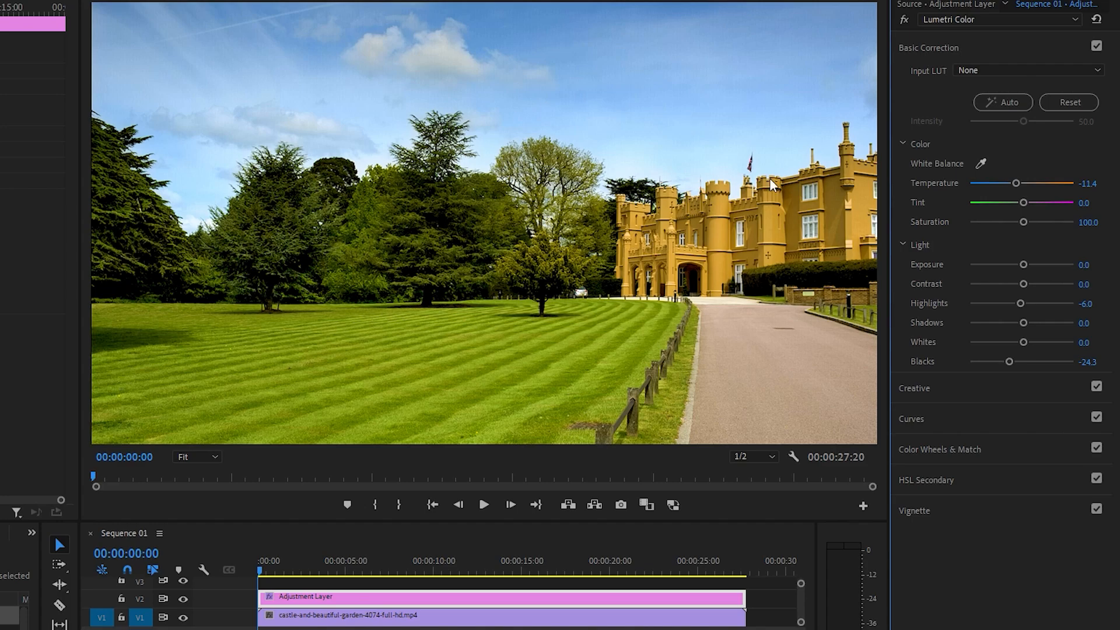
# - Compare the graded image with the original by switching the Lumetri Color effect off and on repeatedly, leaving it on
pyautogui.click(902, 19)
pyautogui.click(902, 19)
pyautogui.click(902, 19)
pyautogui.click(902, 18)
pyautogui.click(903, 19)
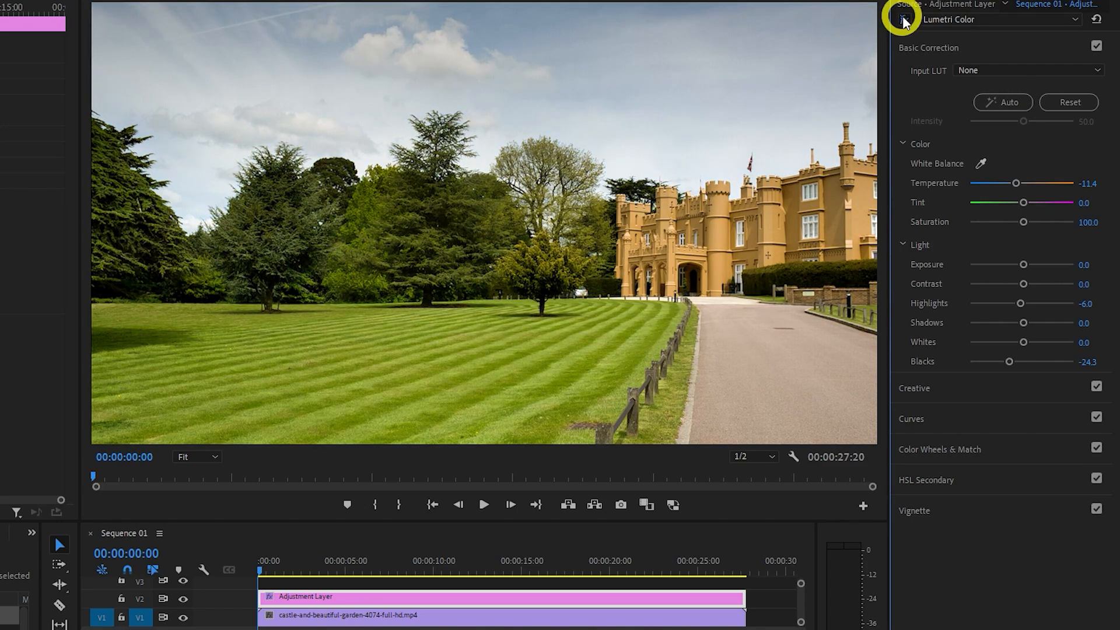
pyautogui.click(903, 19)
pyautogui.click(903, 19)
pyautogui.click(903, 18)
pyautogui.click(902, 18)
pyautogui.click(903, 19)
pyautogui.click(903, 18)
pyautogui.click(903, 19)
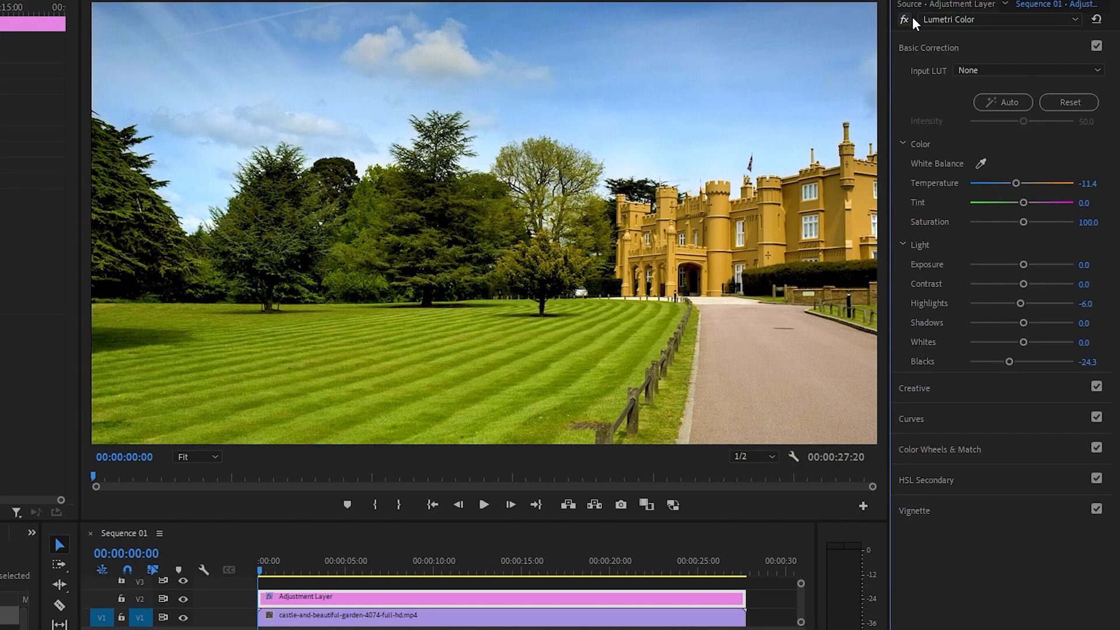